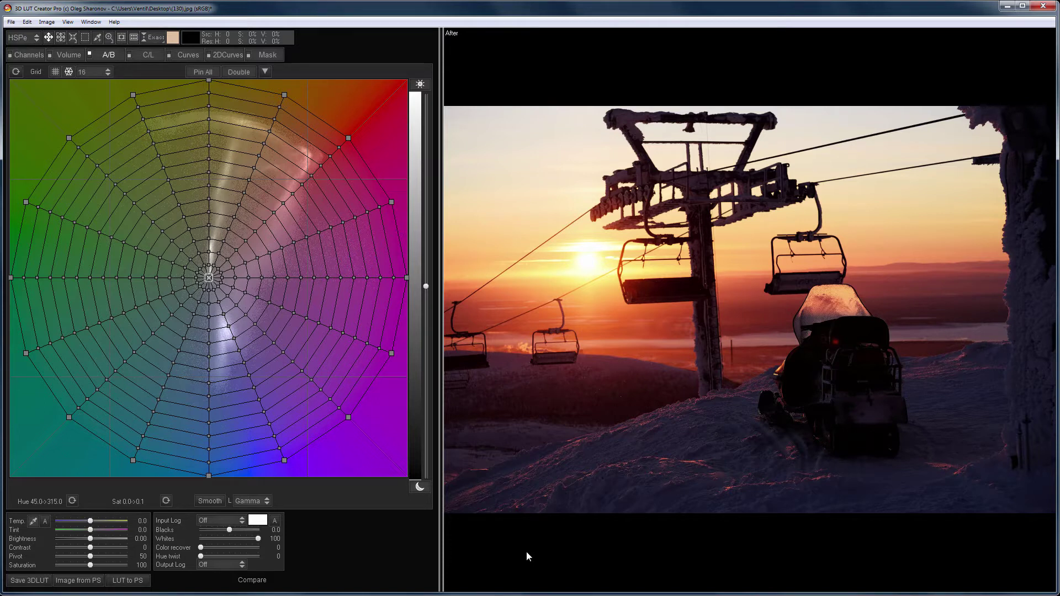
Split the A/B grid into two, try raising the second grid's inner rings to saturation 72.8, and reset them.
click(243, 71)
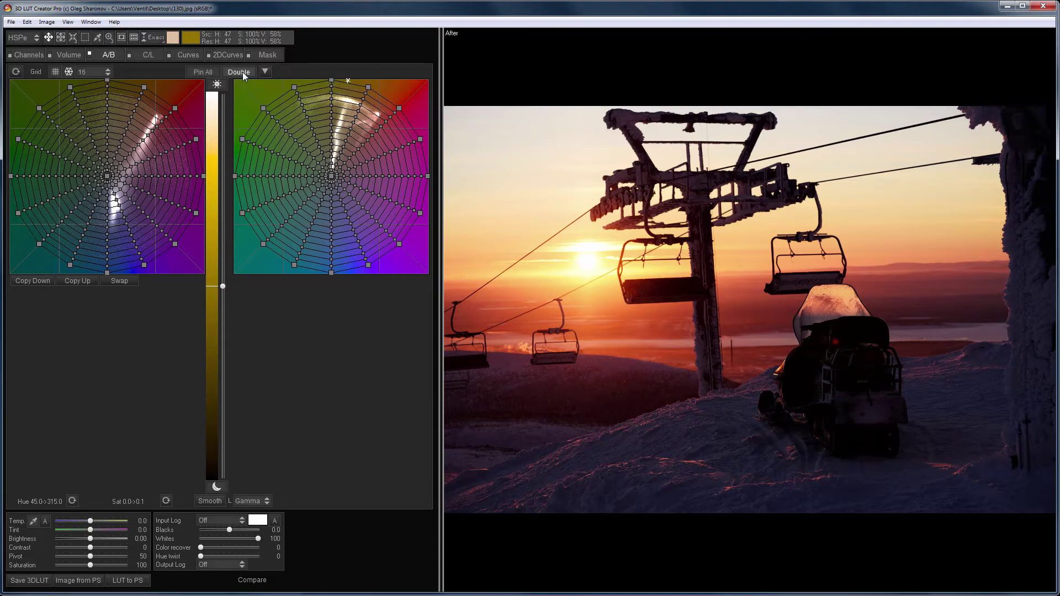
click(344, 170)
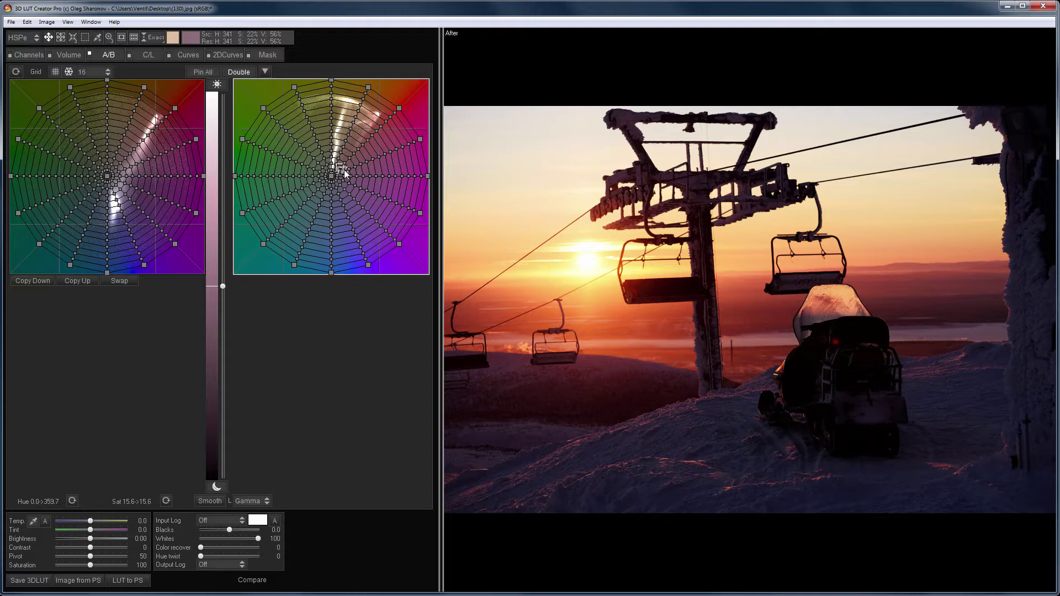
double_click(344, 171)
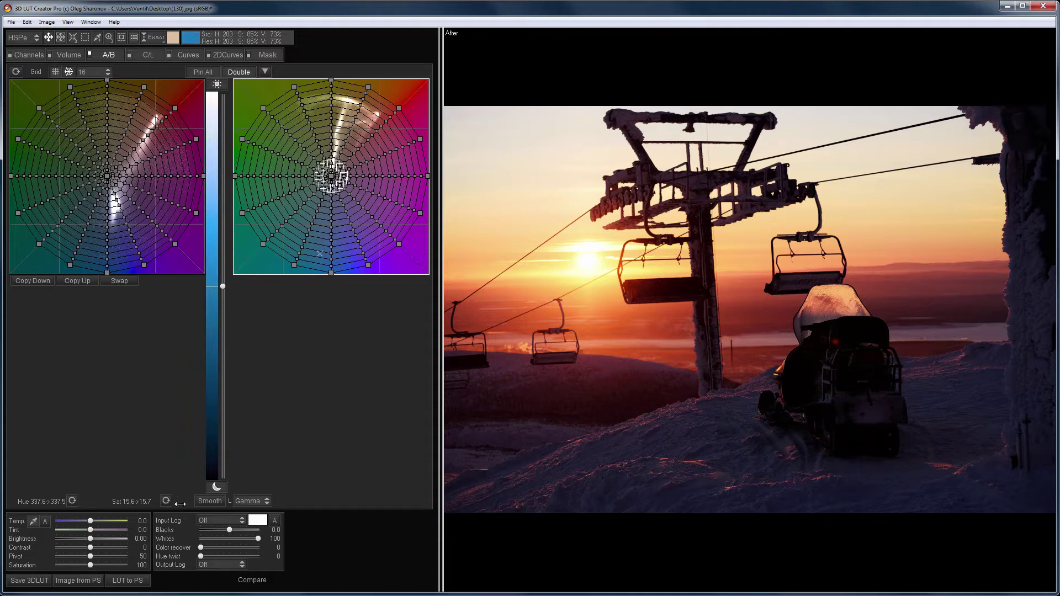
drag(180, 504, 331, 522)
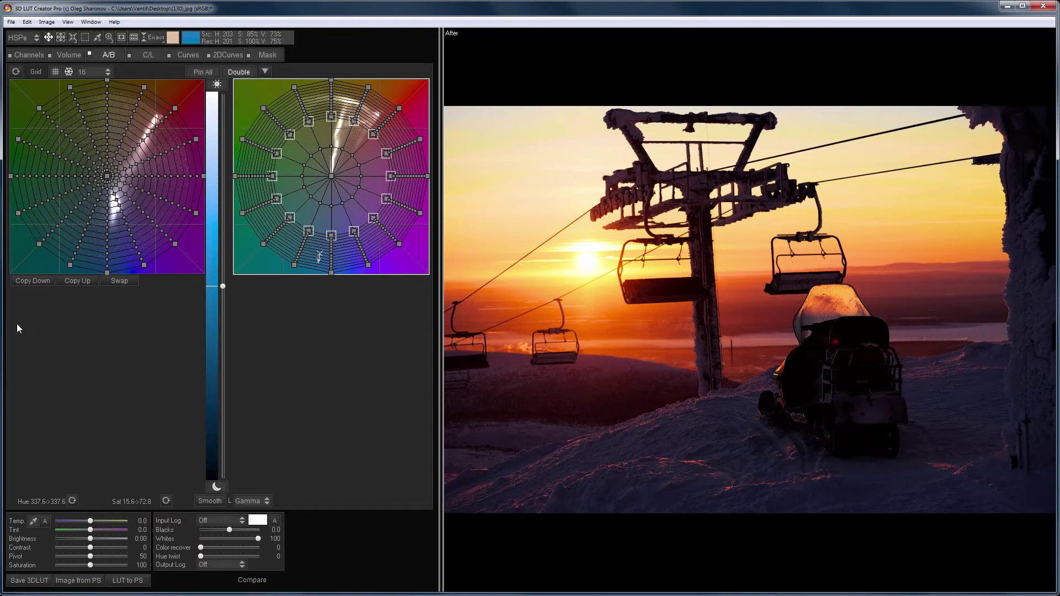
click(16, 72)
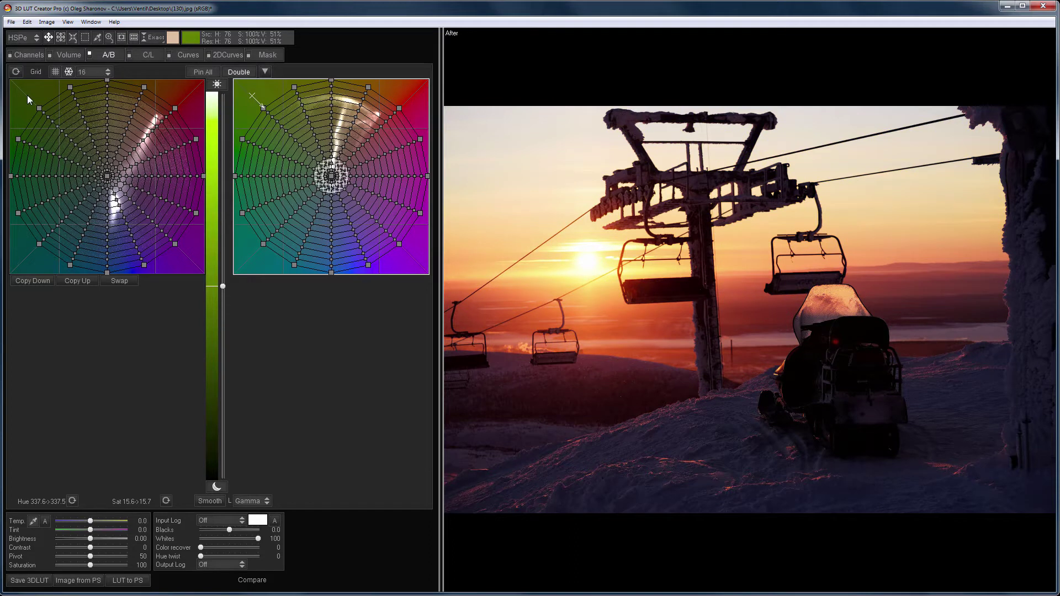
Try shifting the near-neutral centre points of the second grid, and return to a single reset A/B grid.
click(22, 88)
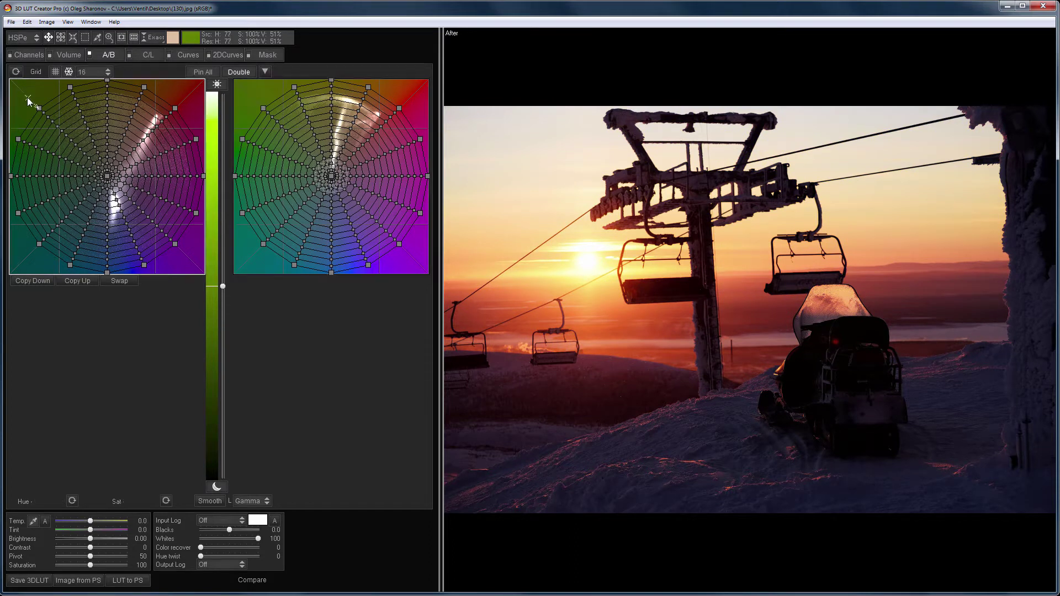
click(352, 178)
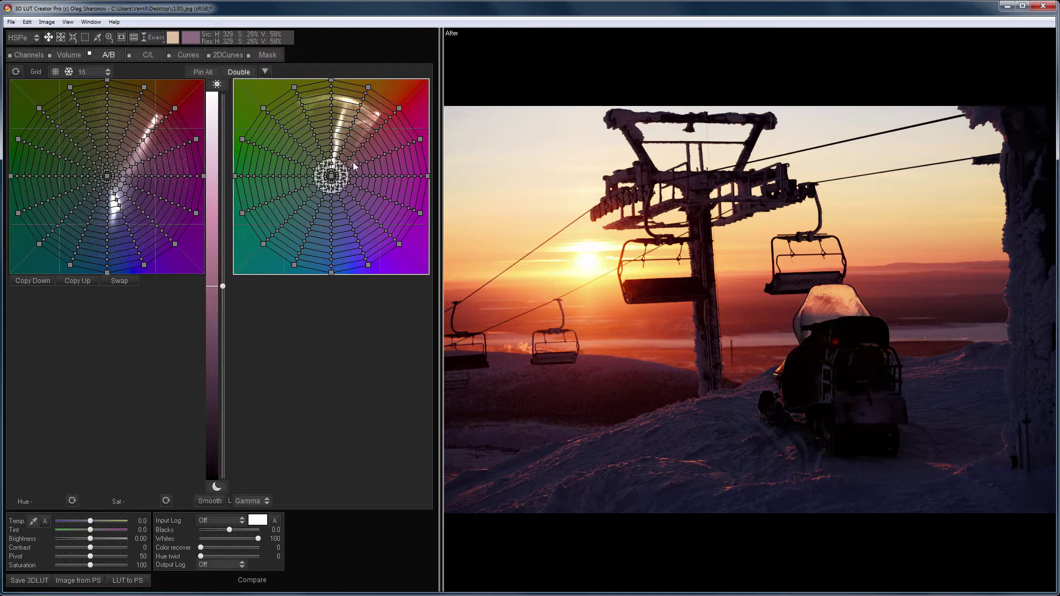
click(340, 168)
mouse_move(362, 144)
mouse_down()
mouse_move(390, 113)
mouse_move(341, 173)
mouse_move(333, 104)
mouse_move(334, 180)
mouse_move(332, 170)
mouse_up()
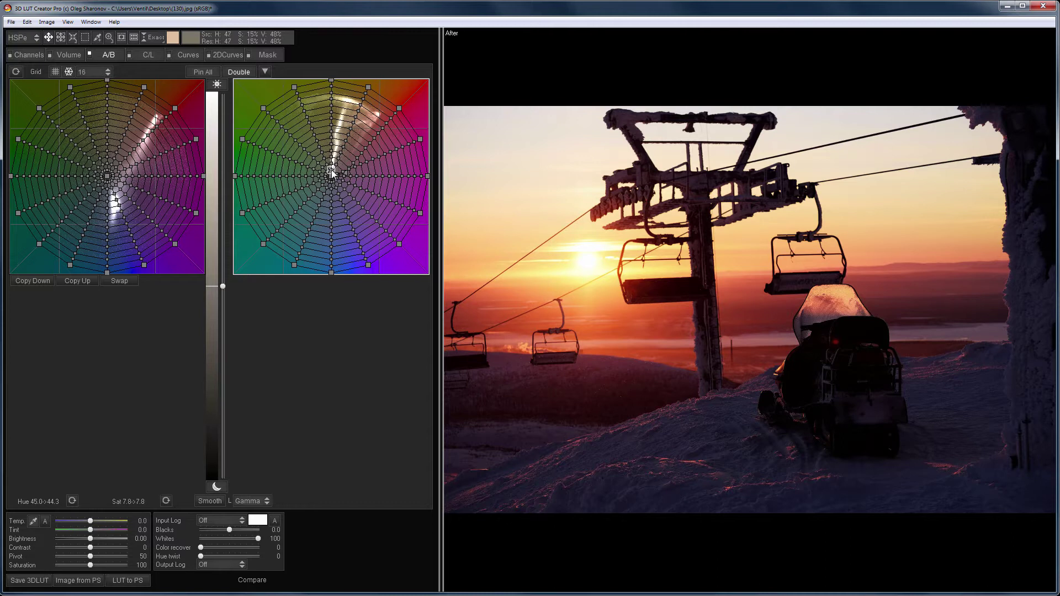
click(16, 72)
click(238, 73)
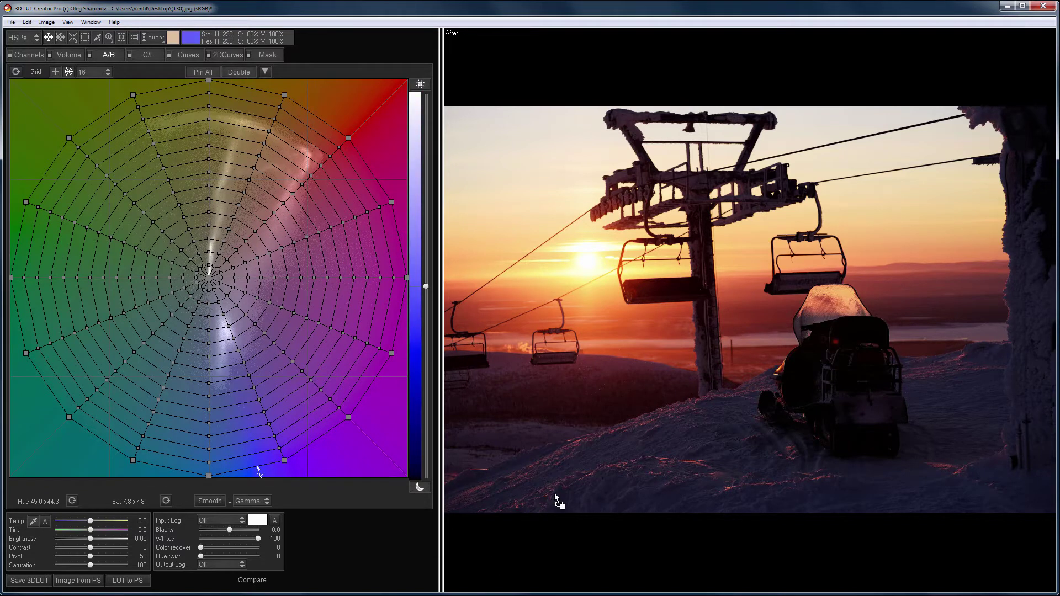
Load the rocky coast photo DSC_8073.jpg and pin the whole A/B grid ring at saturation 54.6.
drag(558, 499, 555, 491)
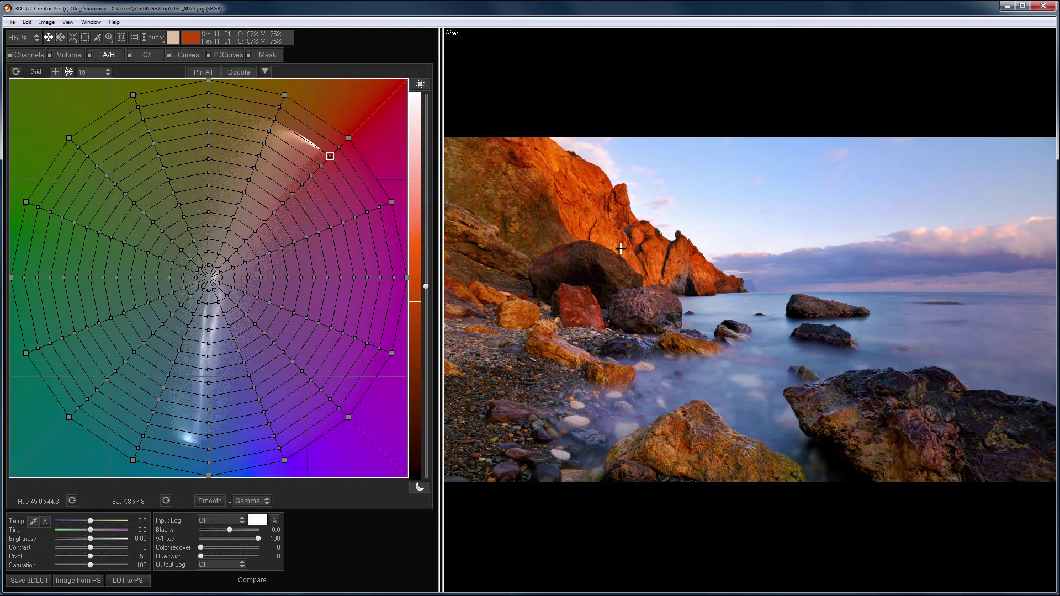
click(274, 213)
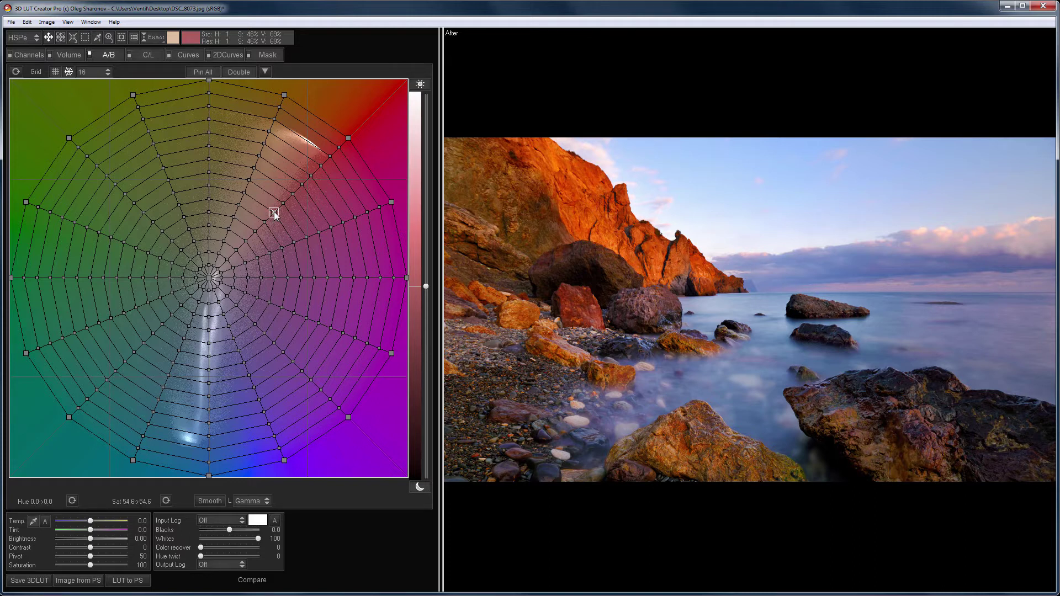
scroll(274, 212, up, 13)
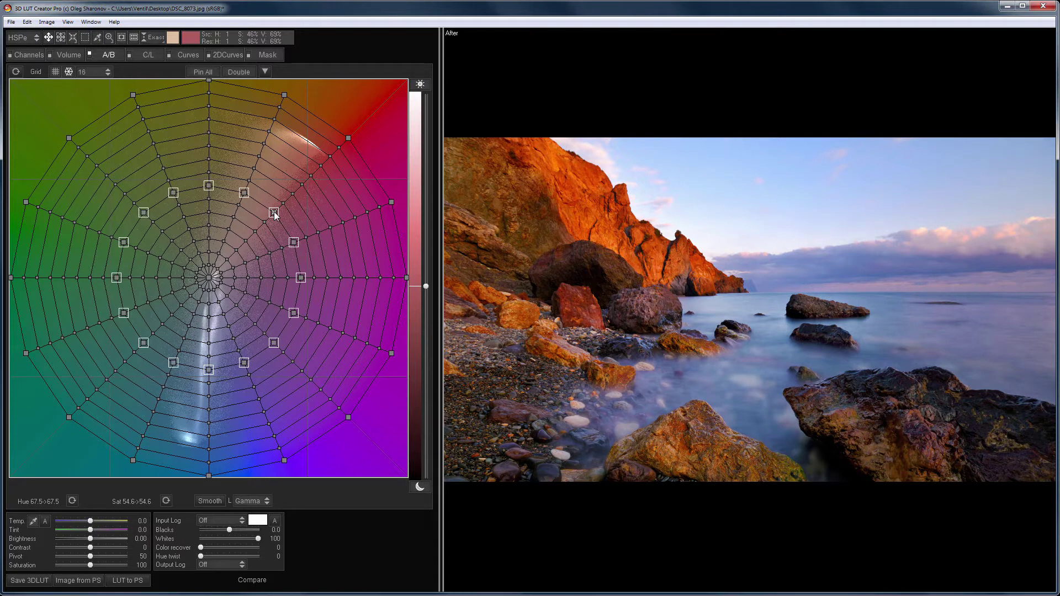
Select the outermost grid ring and lower its saturation to about 75.6.
click(348, 137)
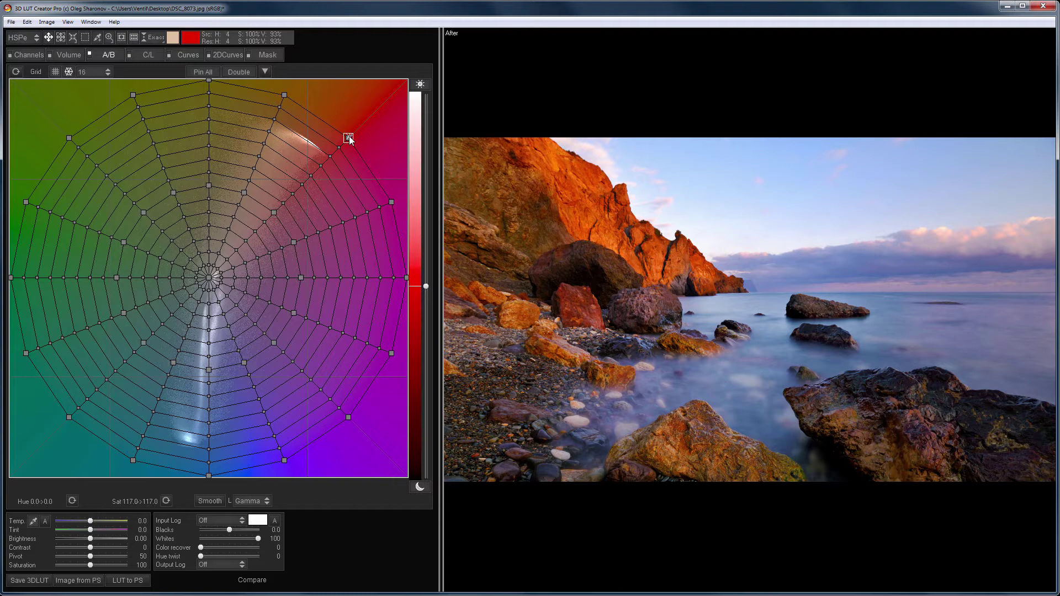
ctrl+click(349, 136)
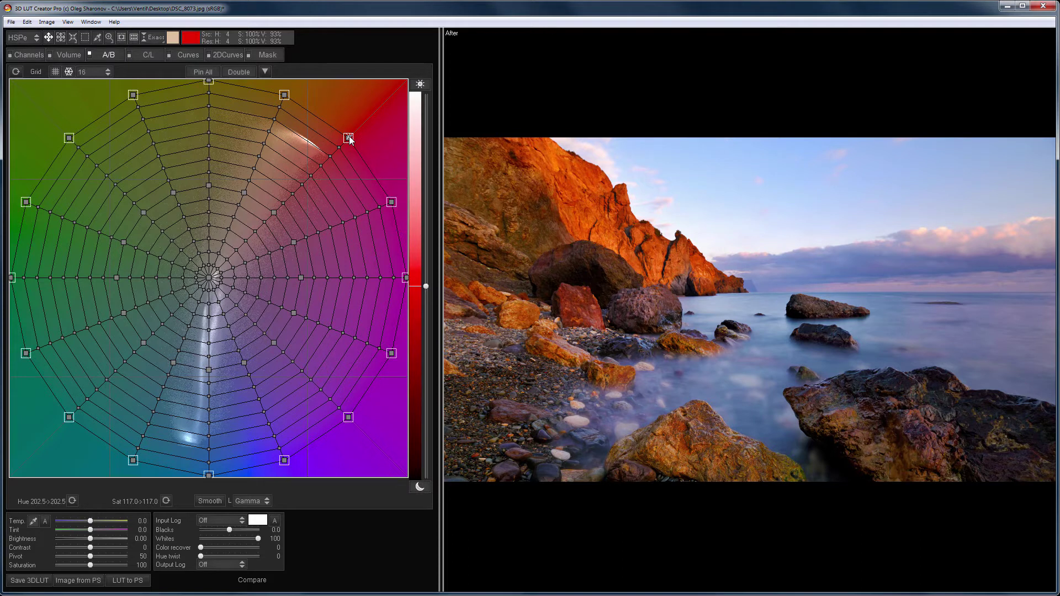
drag(139, 501, 110, 501)
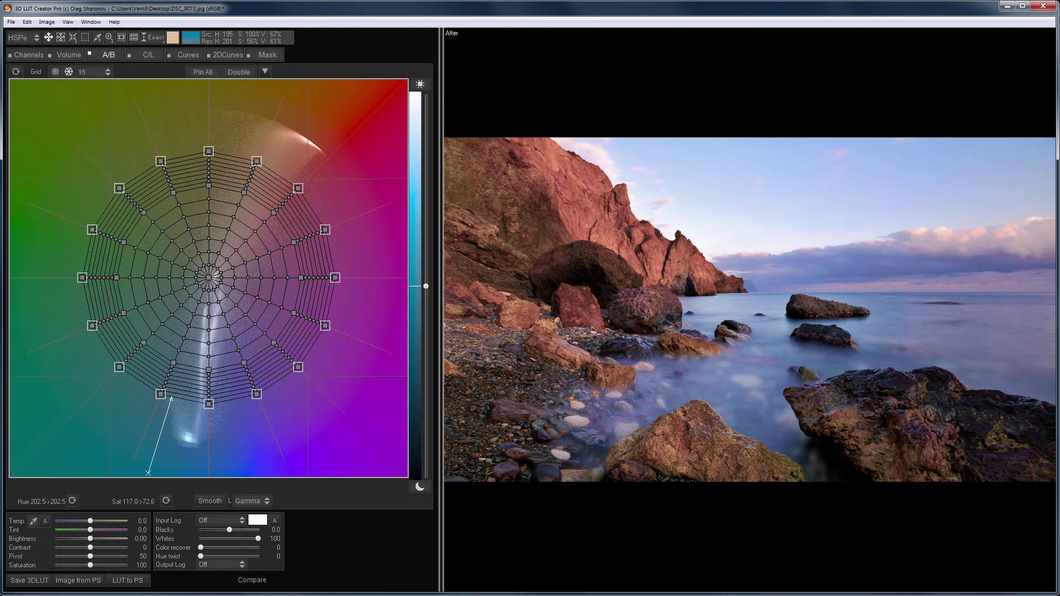
drag(18, 511, 23, 510)
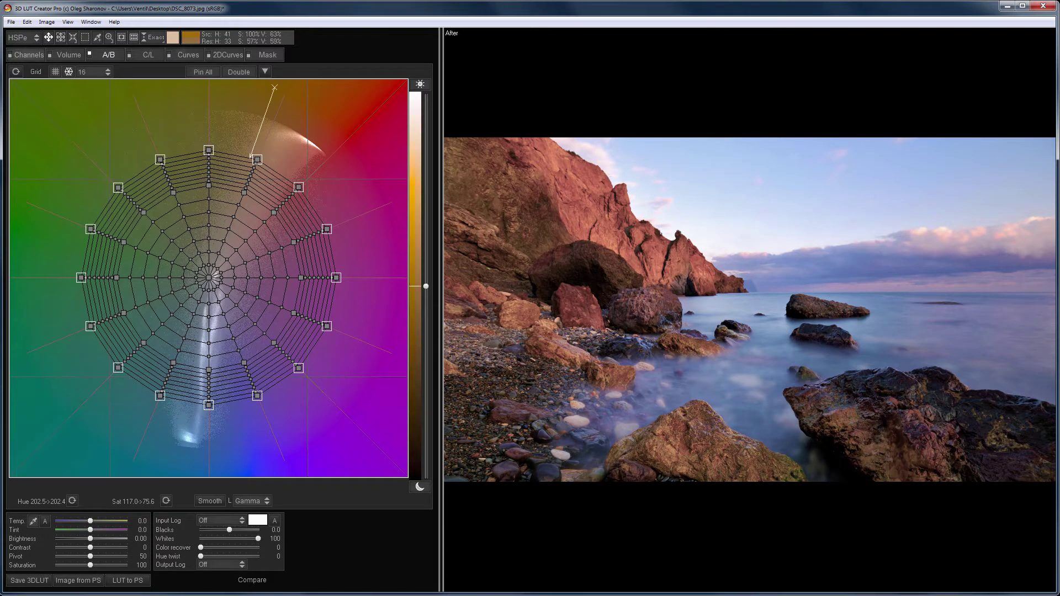
Reset the grid and lower the outermost ring's saturation to about 58.8 on the giraffe photo.
click(17, 72)
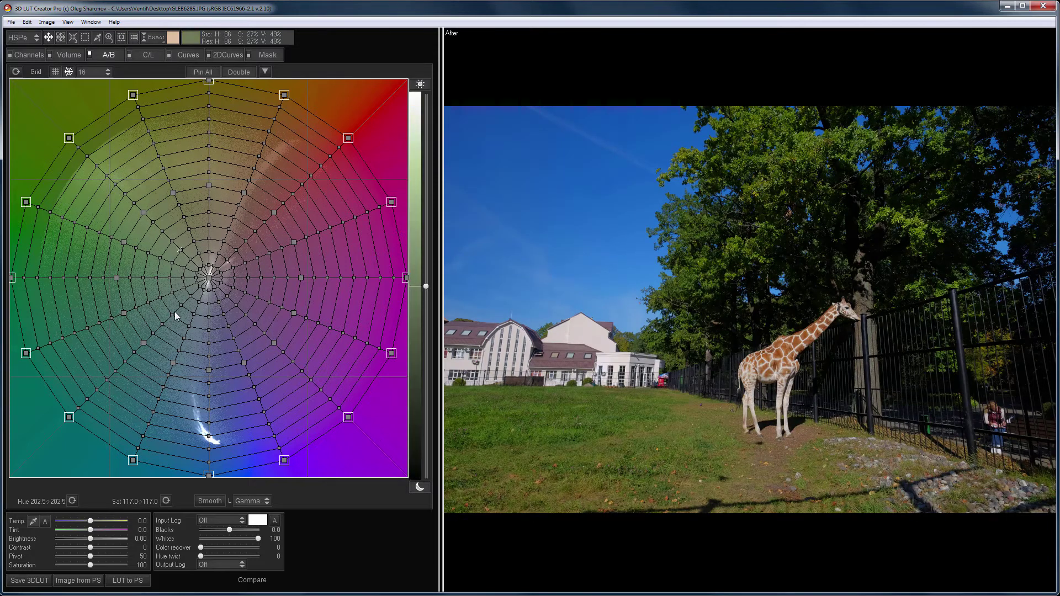
drag(164, 472, 182, 372)
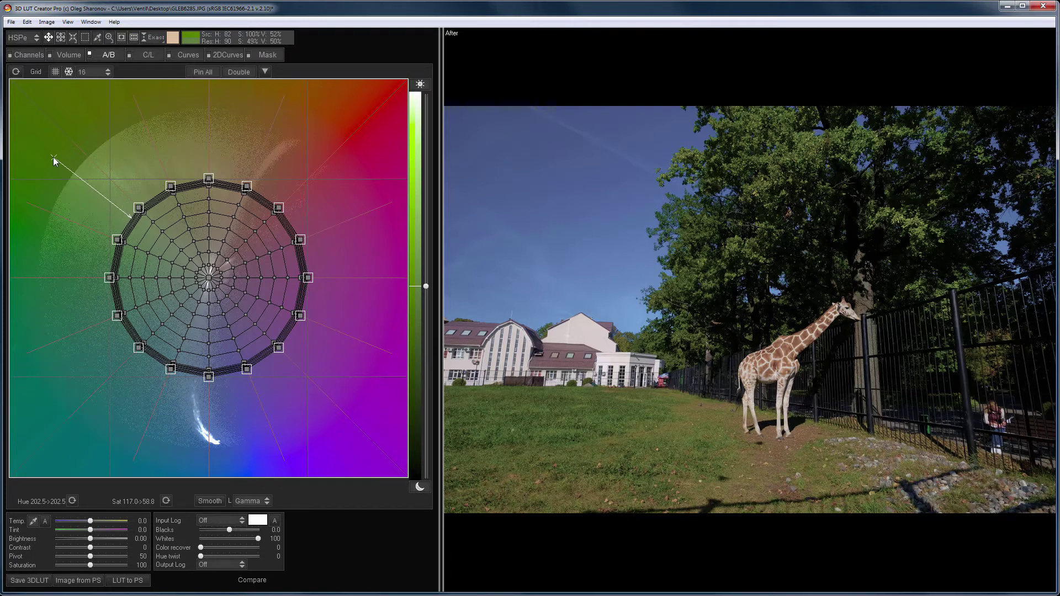
Restore all grid points except the outer blue ones to their original positions, and compare with the original photo.
drag(53, 157, 359, 320)
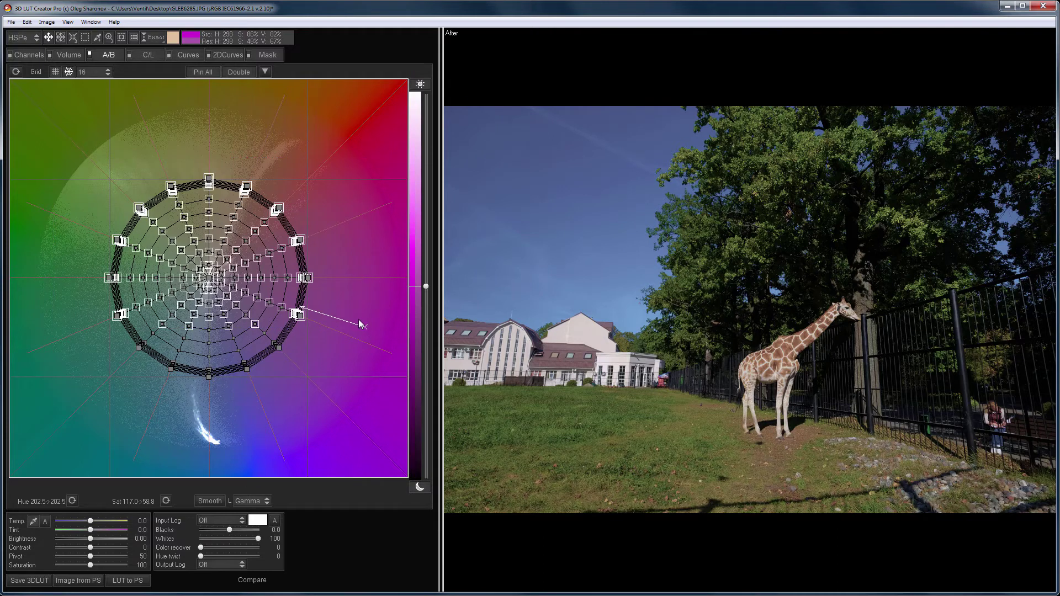
click(16, 76)
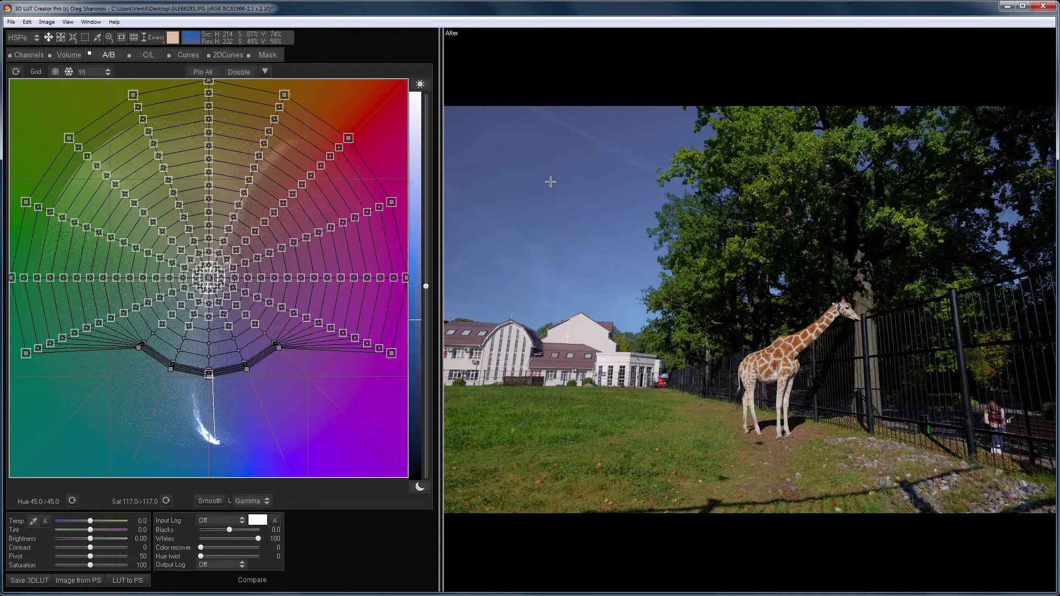
key(space)
Load the lighthouse seascape DSC_8360.jpg on a reset grid and pin the whole ring at saturation 39.0.
click(15, 71)
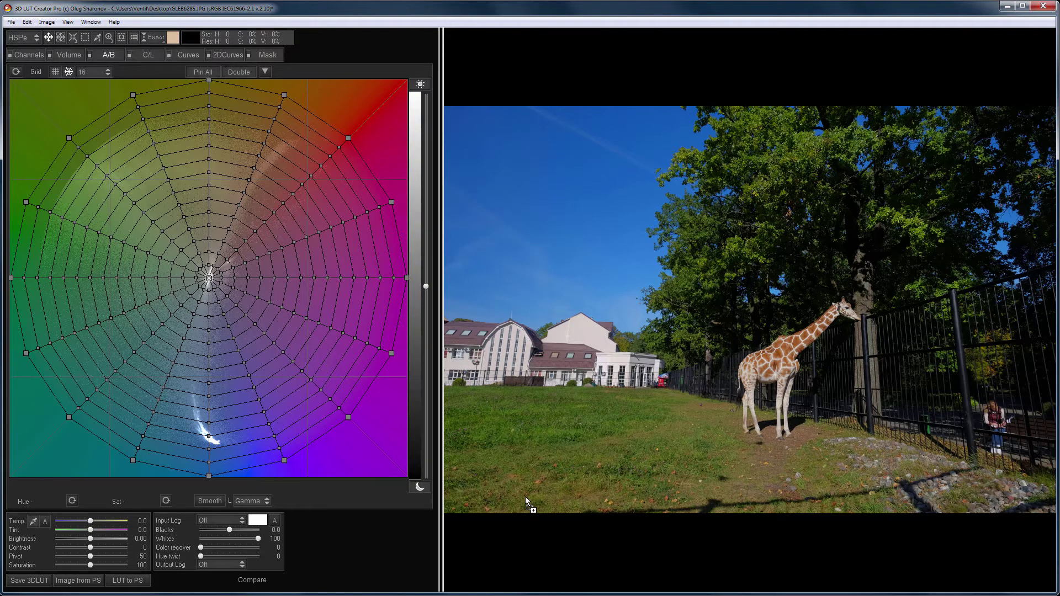
drag(525, 497, 526, 497)
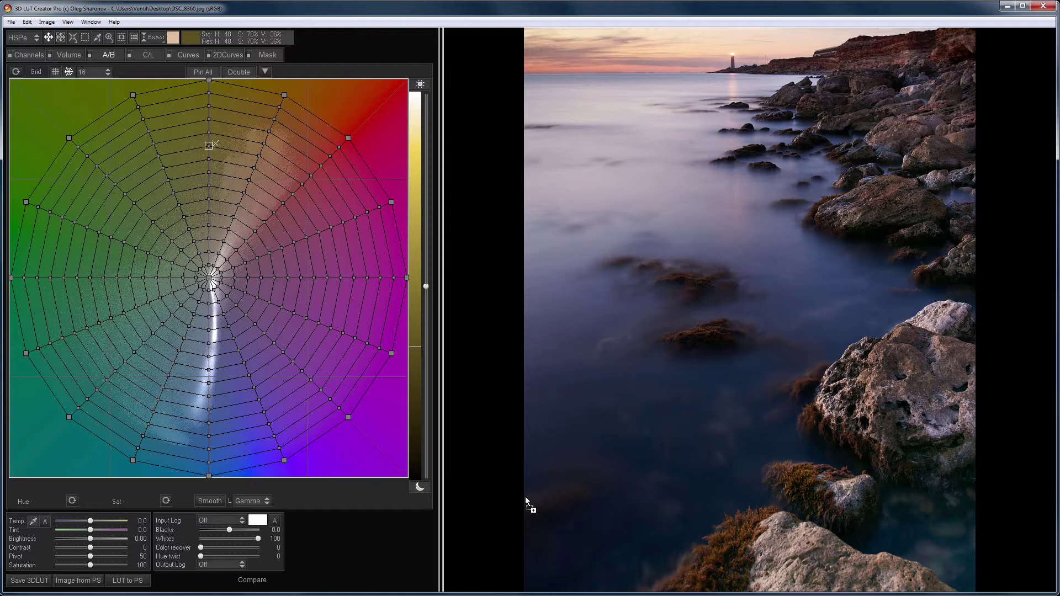
click(234, 338)
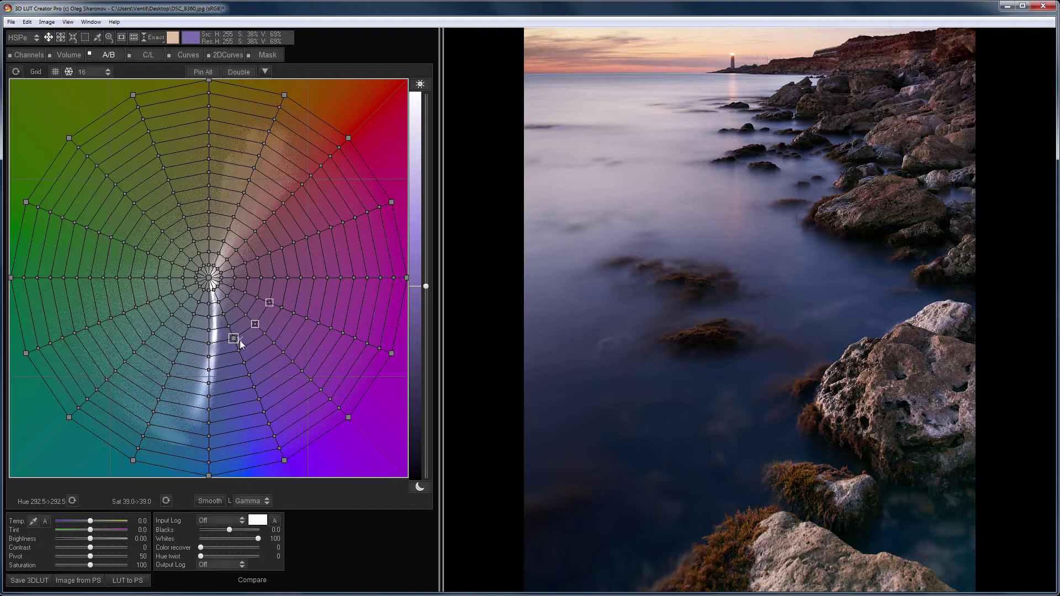
click(239, 340)
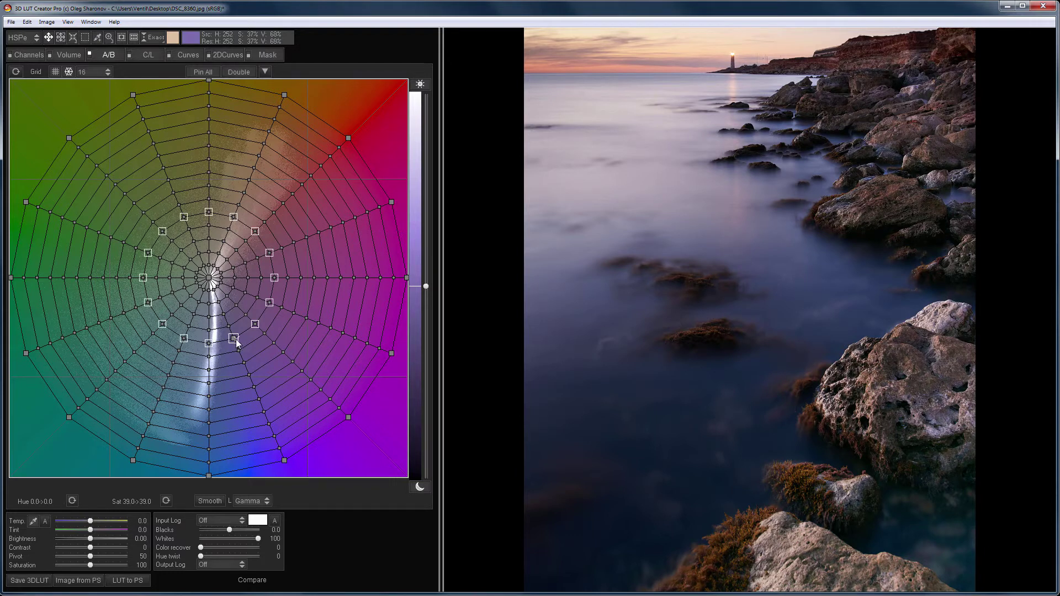
click(237, 339)
Raise the saturation of the innermost grid rings to about 38.2 and compare the seascape before and after.
drag(212, 290, 217, 298)
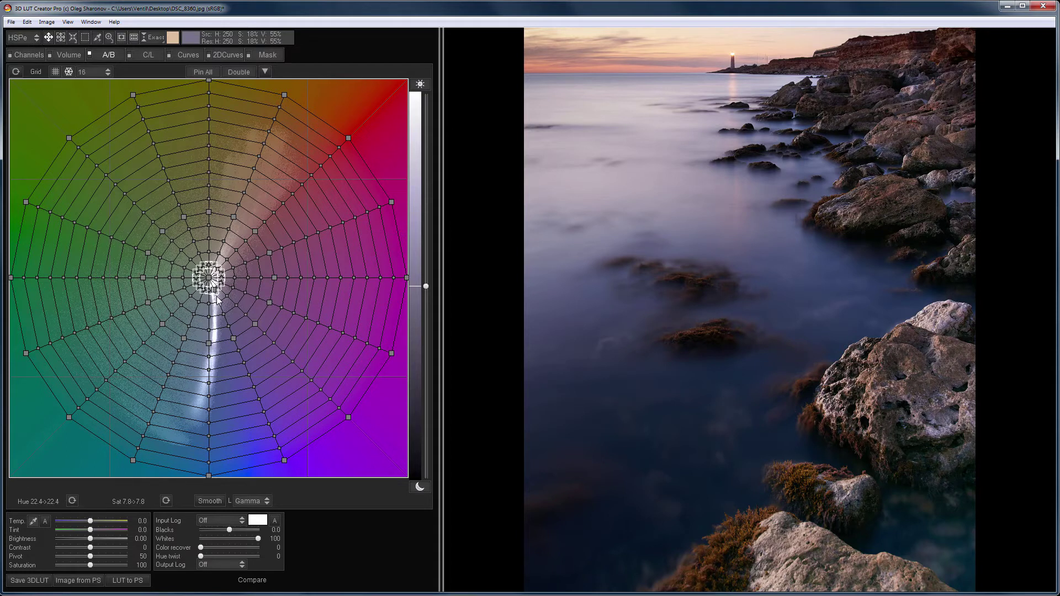
drag(126, 501, 233, 504)
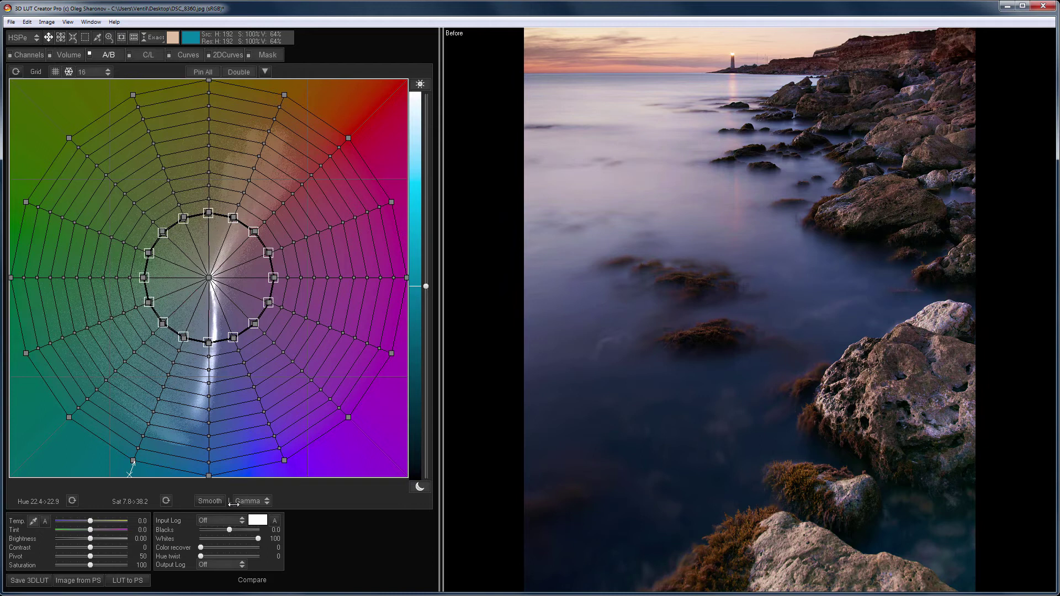
key(space)
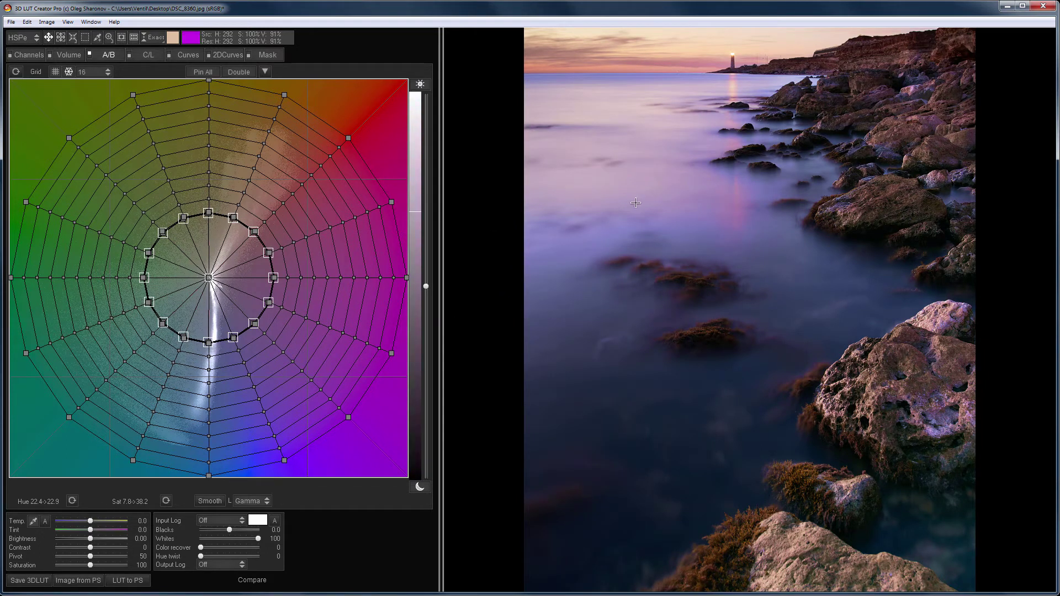
key(space)
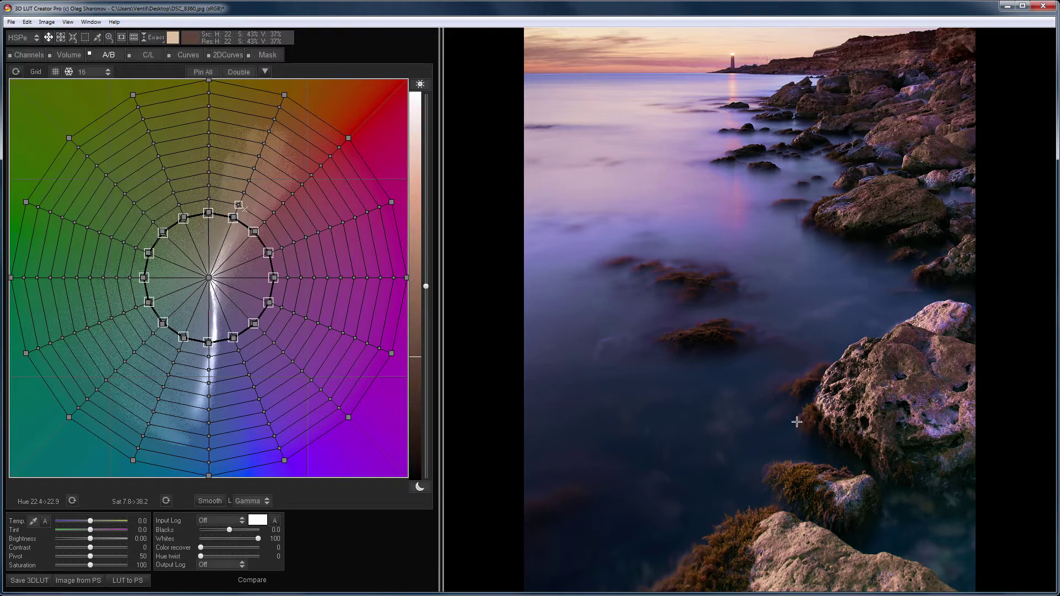
Reset only the inner green-to-blue points of the A/B grid, and clear the remaining grid changes.
drag(110, 271, 250, 387)
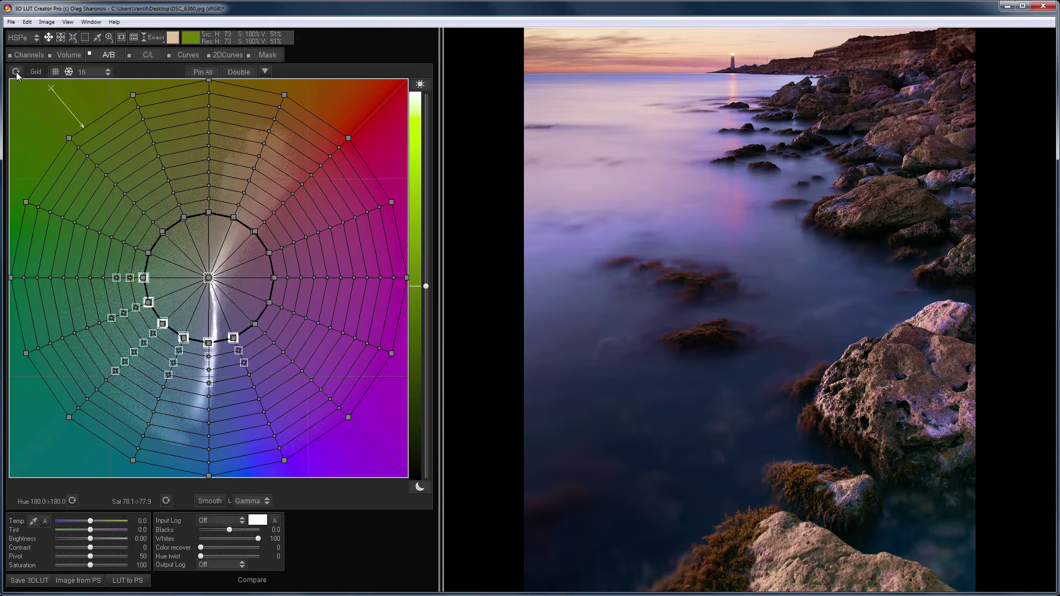
click(16, 72)
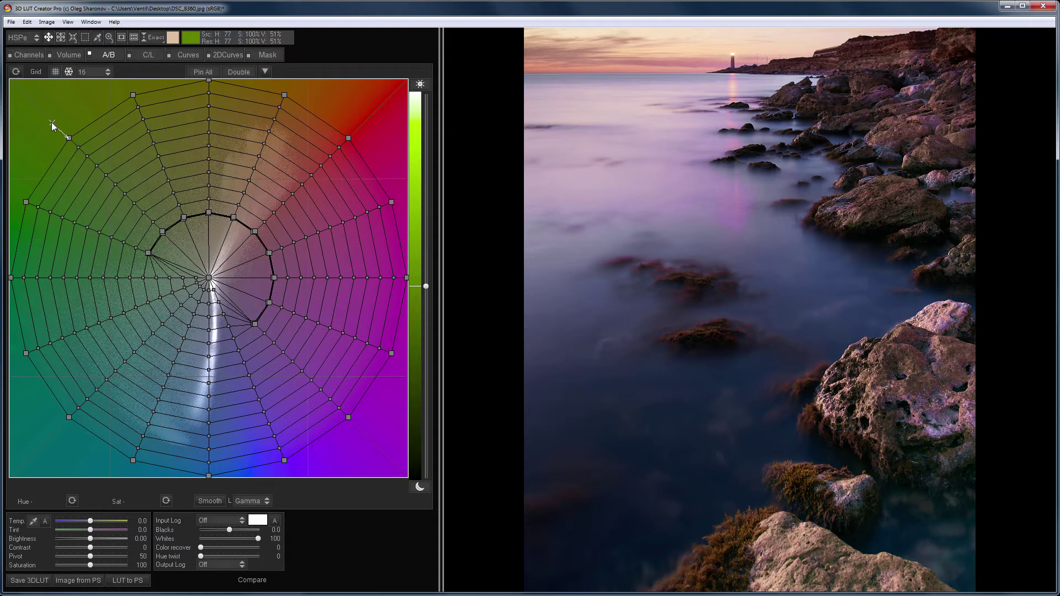
click(21, 71)
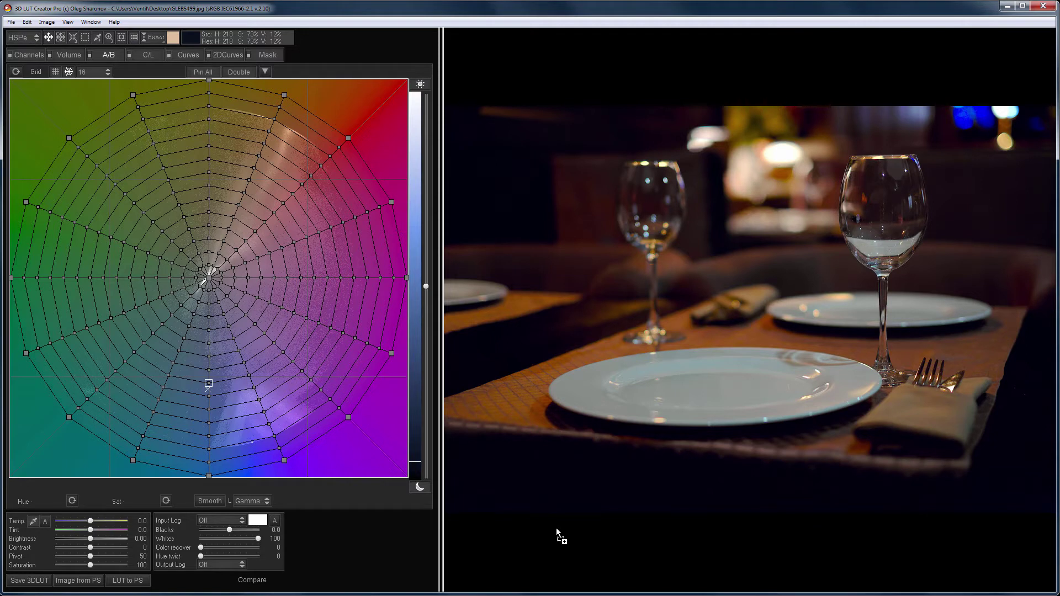
Try the white balance picker on two spots of the front plate, and restore Temp and Tint to 0.0.
click(33, 521)
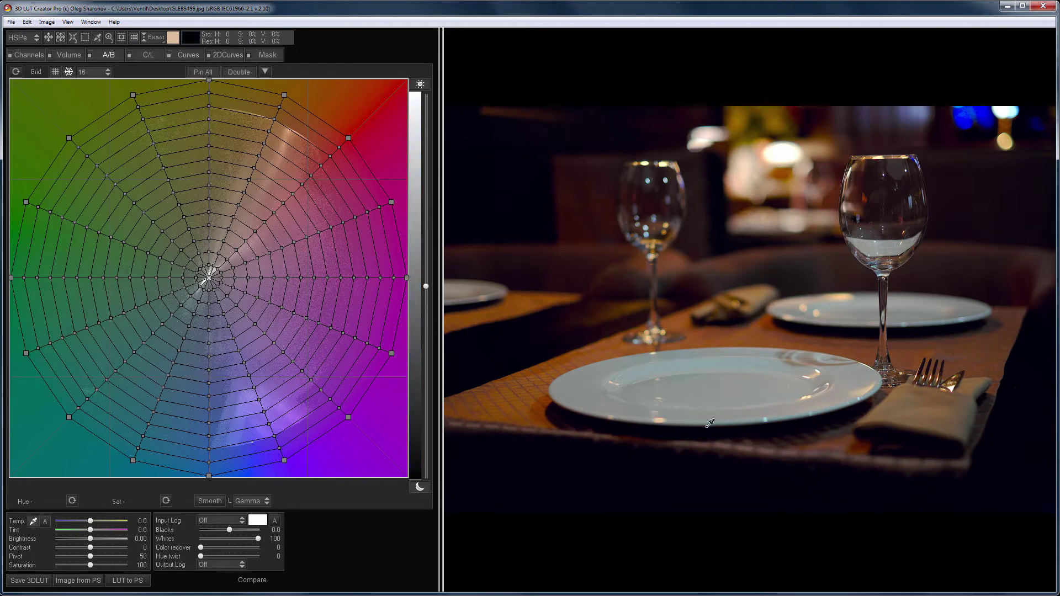
click(866, 389)
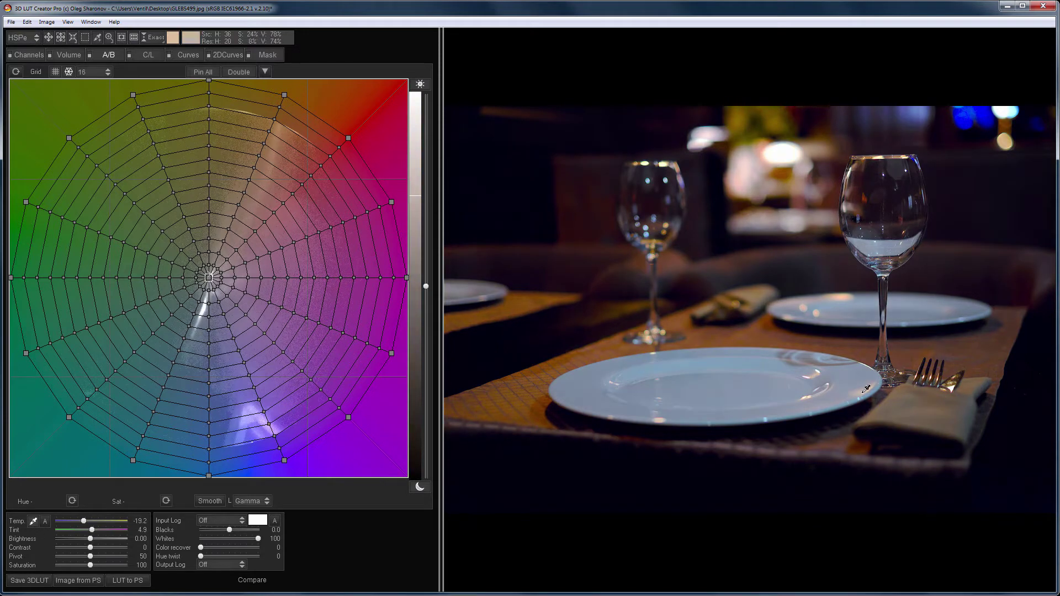
click(682, 363)
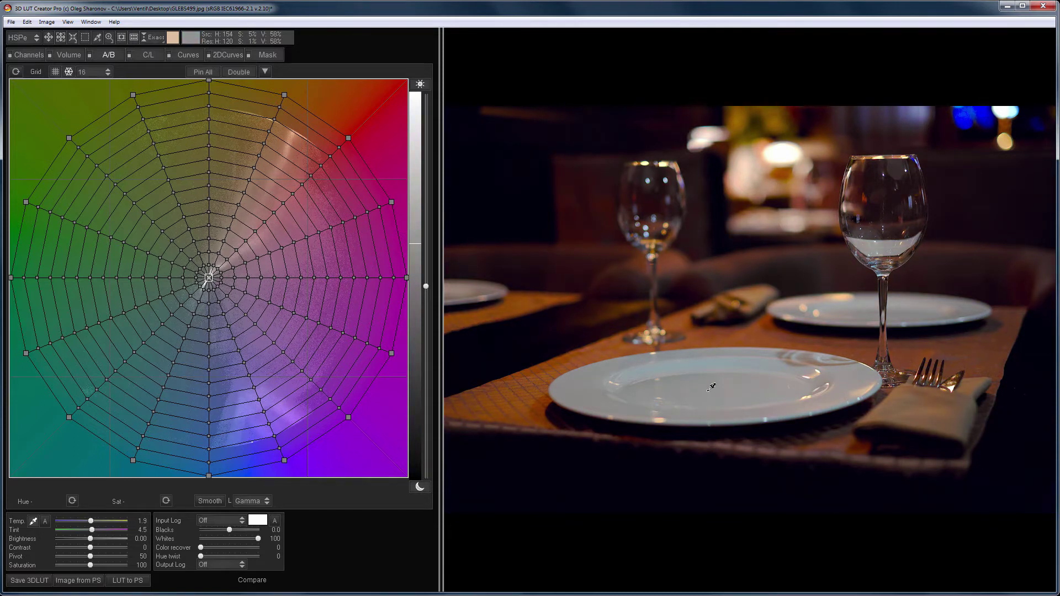
double_click(92, 531)
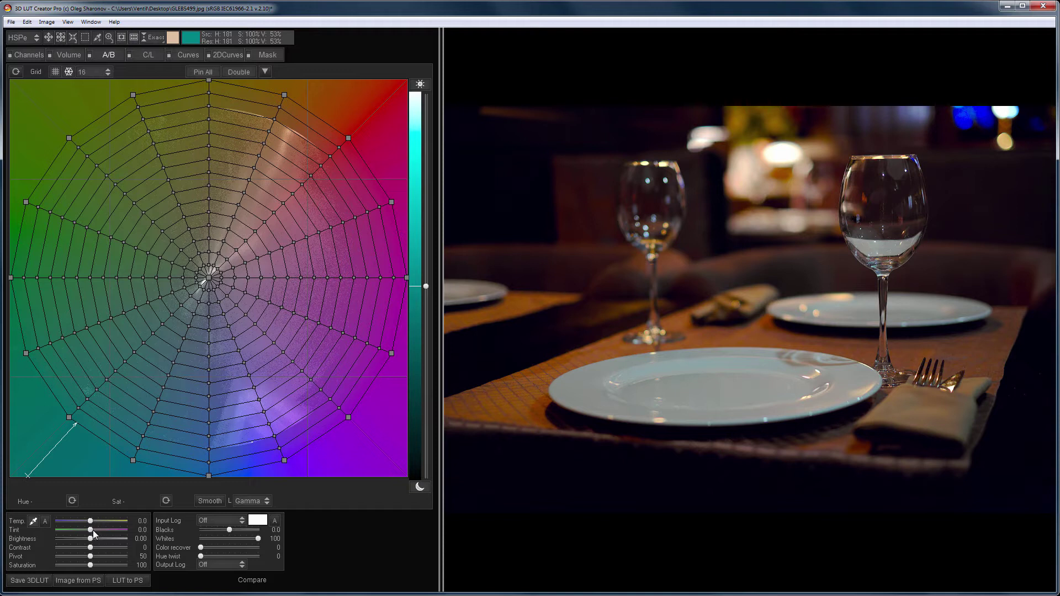
Pin the whole A/B grid ring at saturation 31.2 and select the entire ring inside it at saturation 23.4.
click(228, 326)
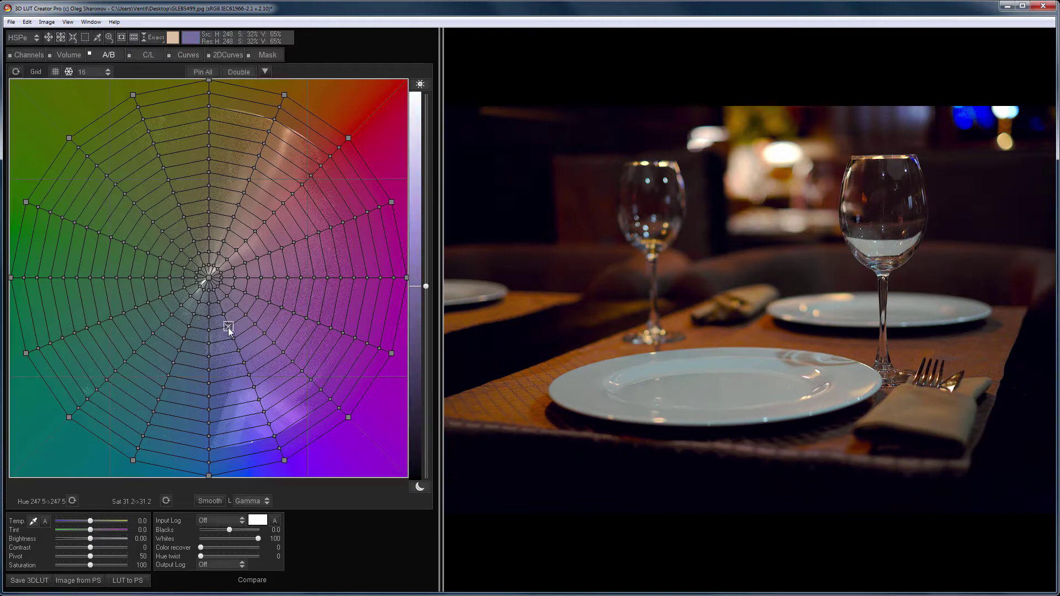
double_click(228, 327)
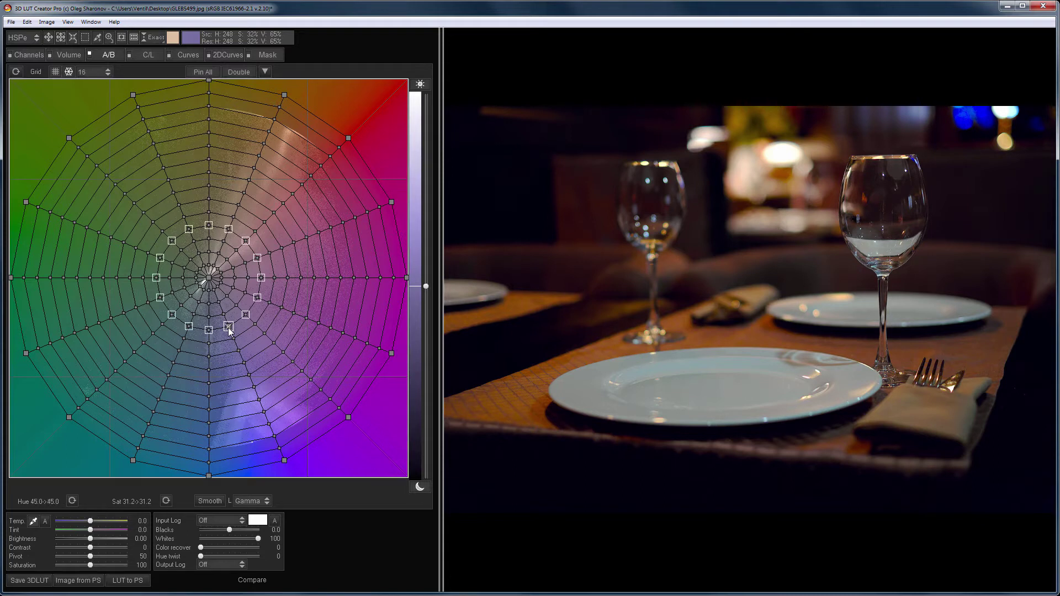
click(223, 313)
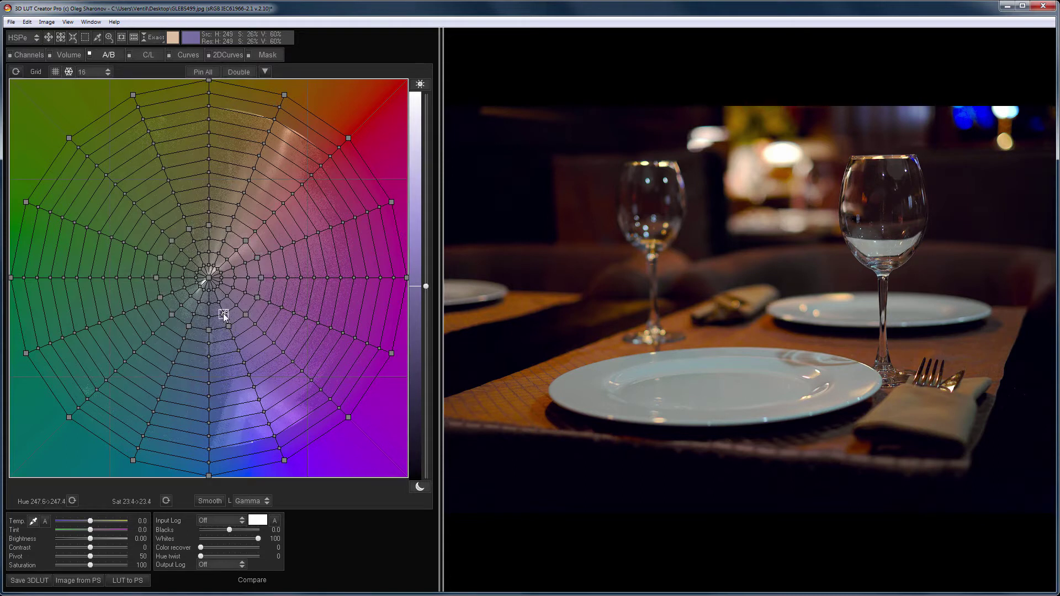
scroll(223, 313, up, 9)
double_click(223, 314)
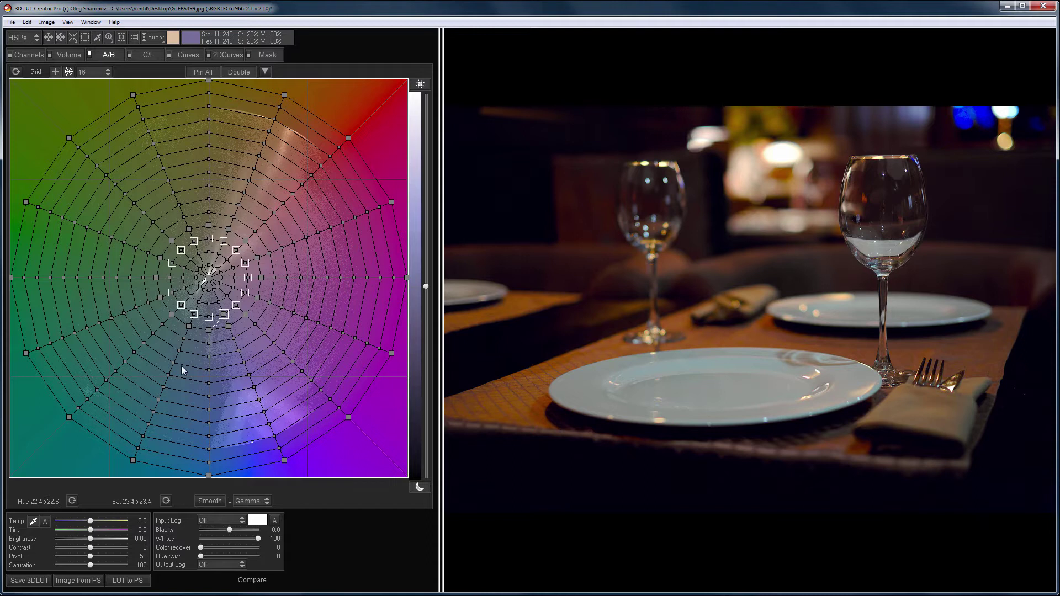
Pull the selected ring in to a saturation of about 1.5 to neutralise the plates, and compare before and after.
drag(118, 503, 52, 511)
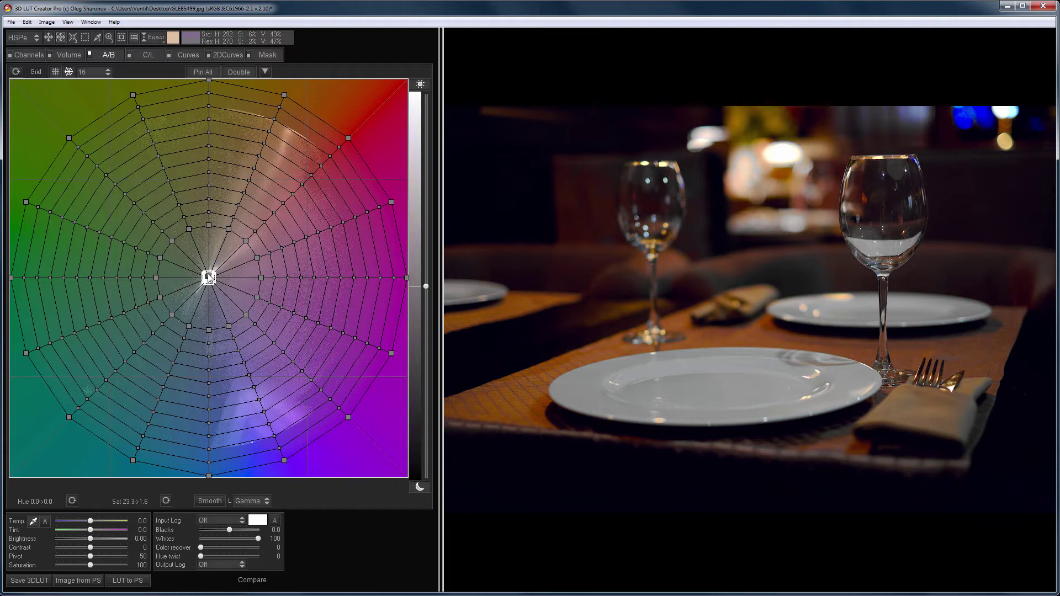
key(space)
key(space)
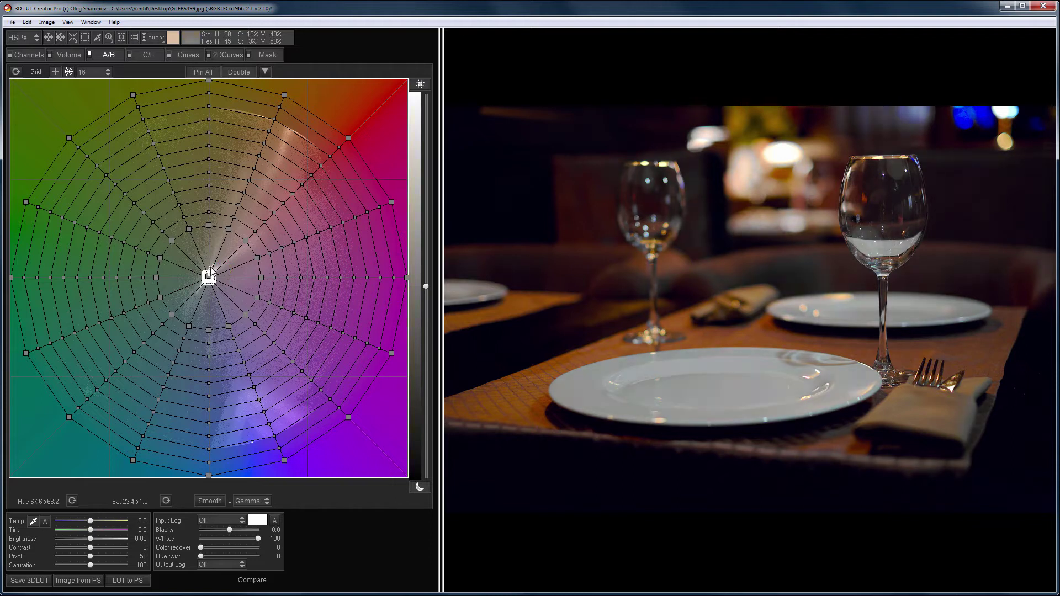
Clear the grid changes and load the lighthouse seascape DSC_8360.jpg.
key(Escape)
key(Escape)
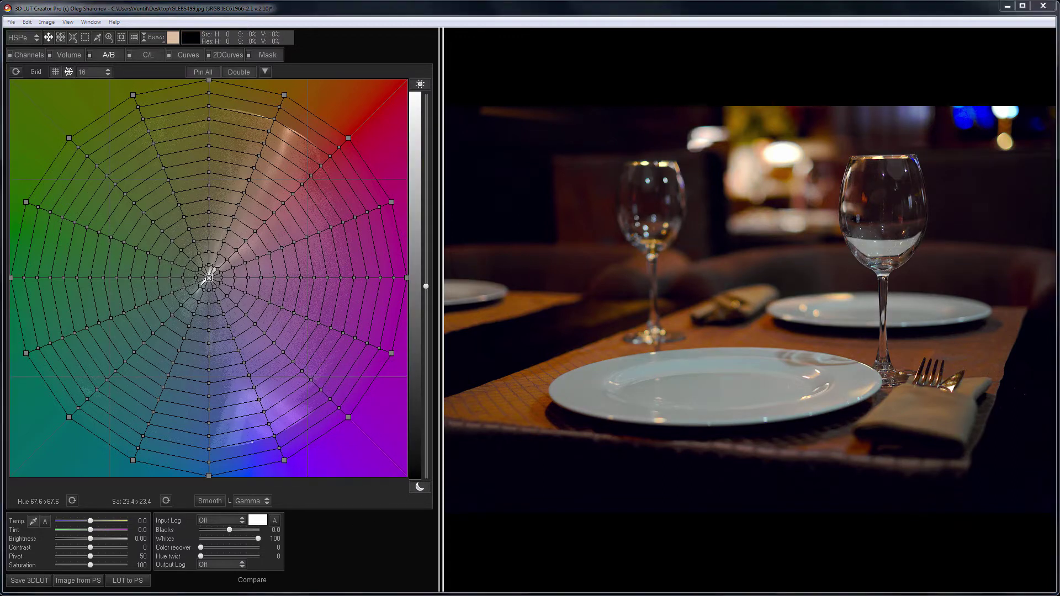
drag(532, 533, 533, 534)
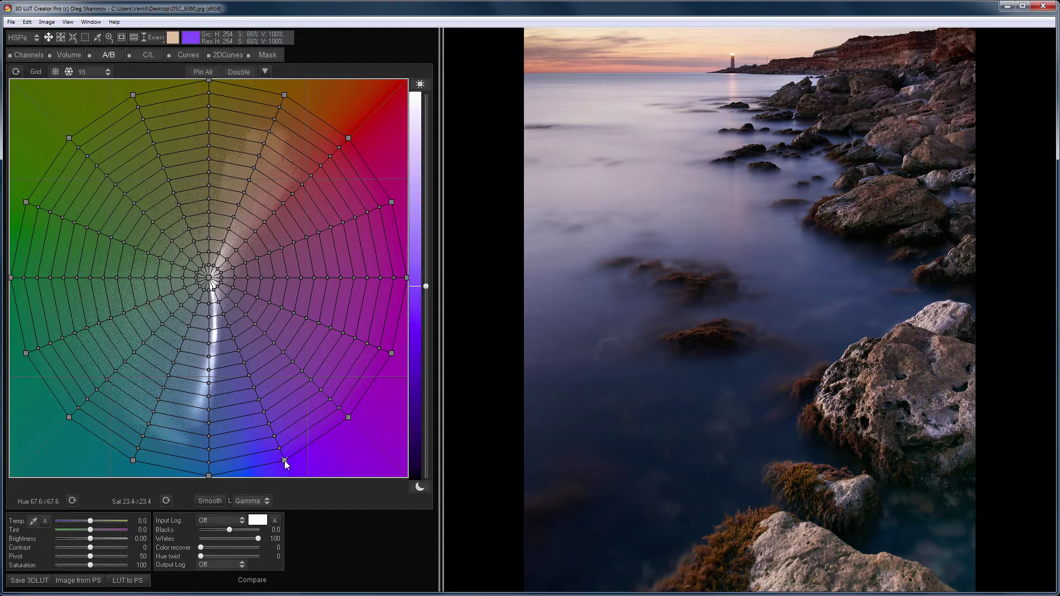
Try darkening the whole outermost grid ring at saturation 117.0 without a pinned inner ring, and undo it.
scroll(284, 460, up, 15)
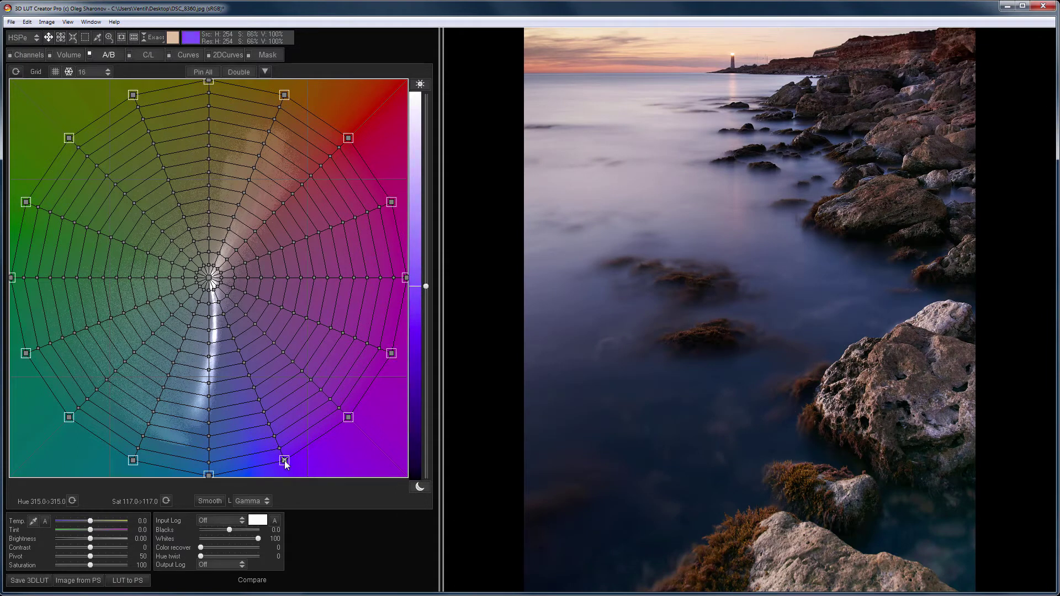
drag(285, 461, 290, 506)
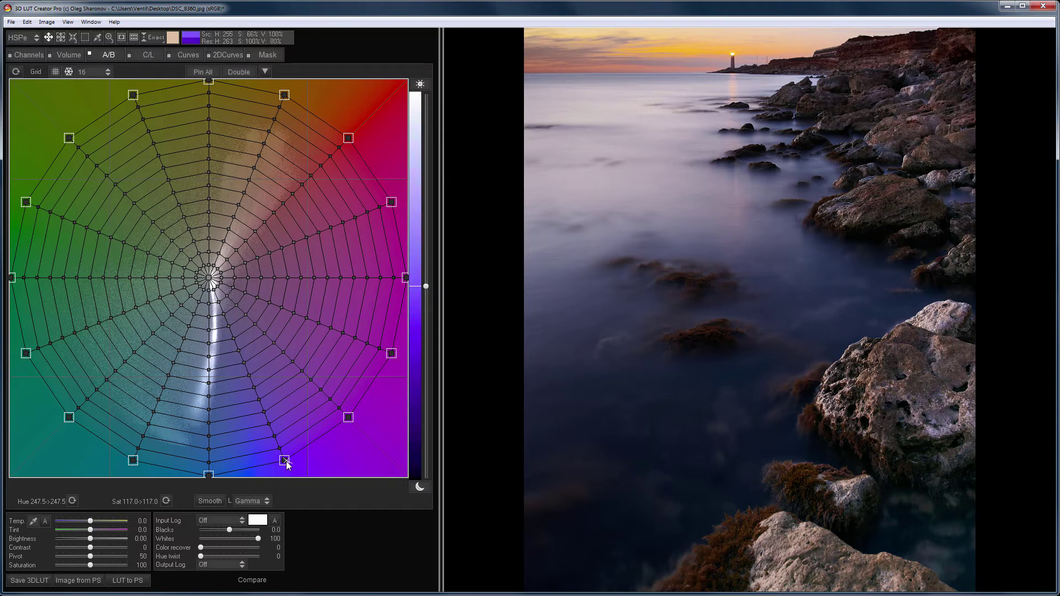
key(ctrl+z)
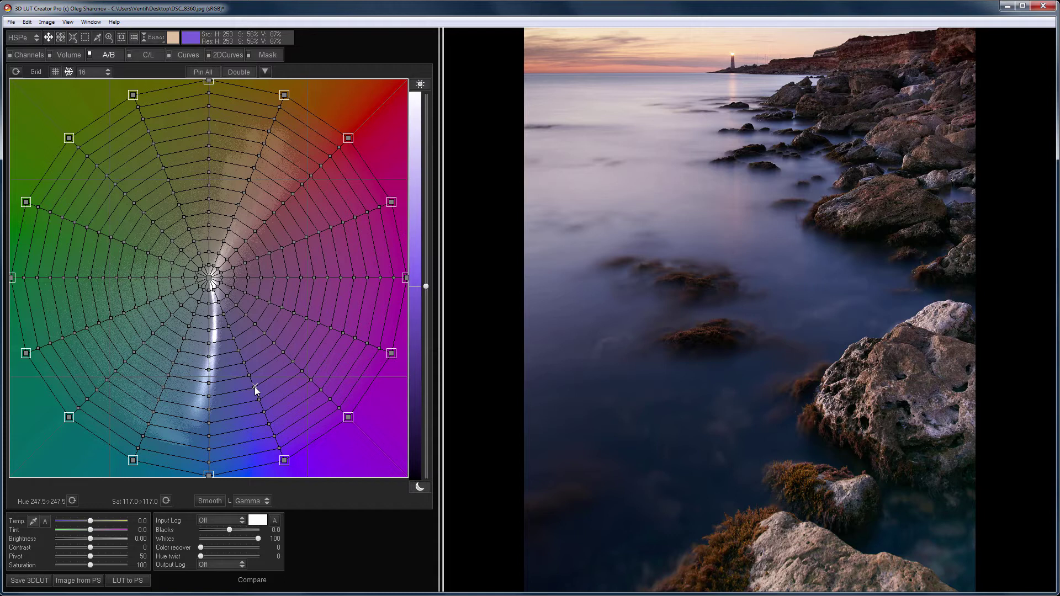
Pin all points of the grid ring at saturation 46.8.
click(245, 363)
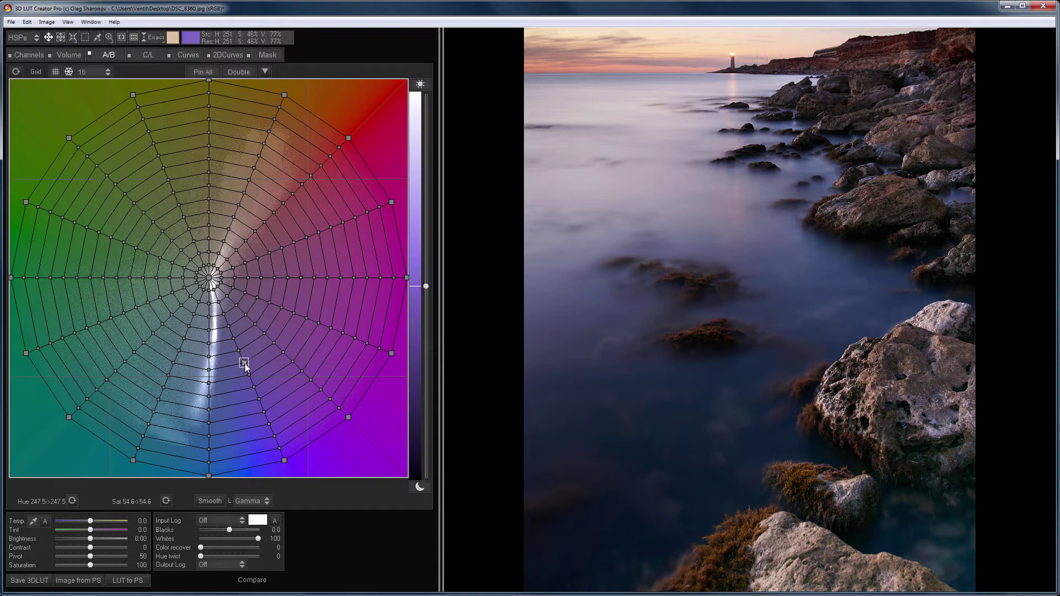
click(238, 346)
key(shift+Right)
key(shift+Right)
key(shift+Right)
key(shift+Right)
key(shift+Right)
key(shift+Right)
key(shift+Right)
key(shift+Right)
key(shift+Right)
key(shift+Right)
key(shift+Right)
key(shift+Right)
key(shift+Right)
key(shift+Right)
key(shift+Right)
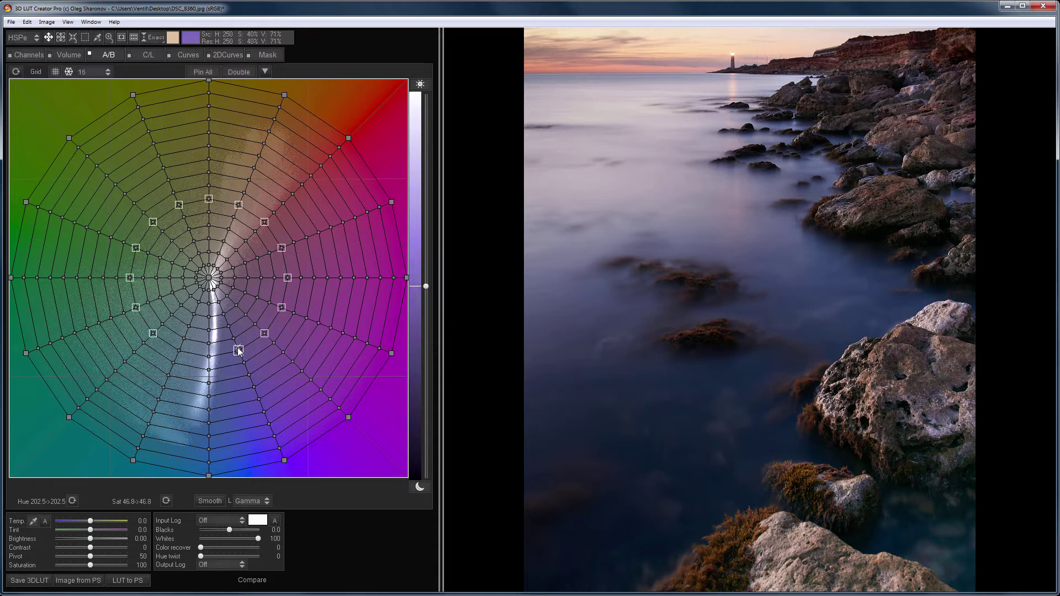
Select the whole outermost ring at saturation 117.0 and darken its colours.
click(285, 460)
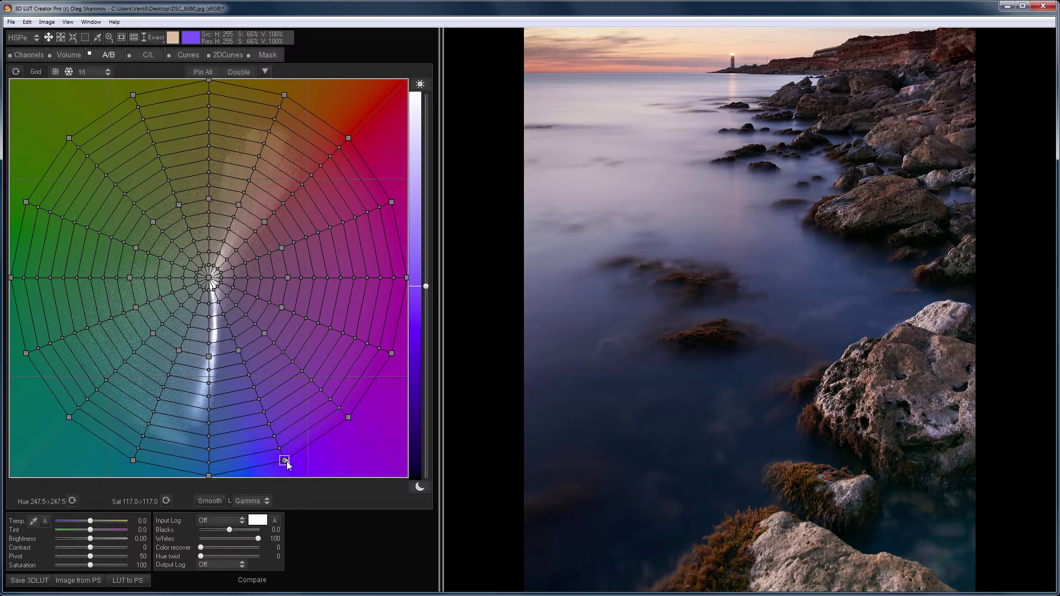
ctrl+click(285, 461)
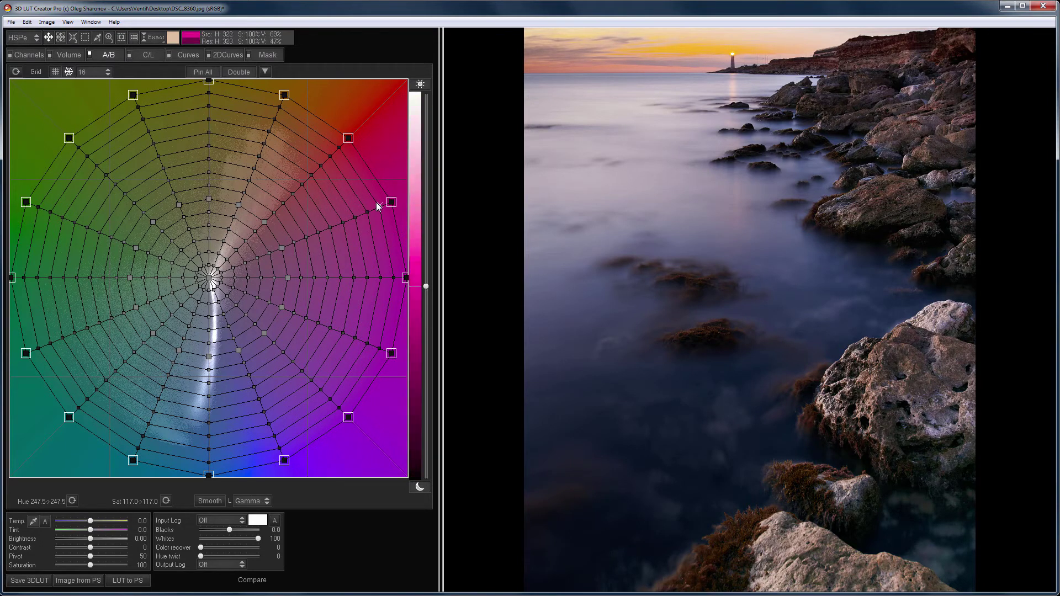
Reset only the green-to-red points outside the pinned ring, and clear the remaining grid changes.
drag(372, 201, 26, 25)
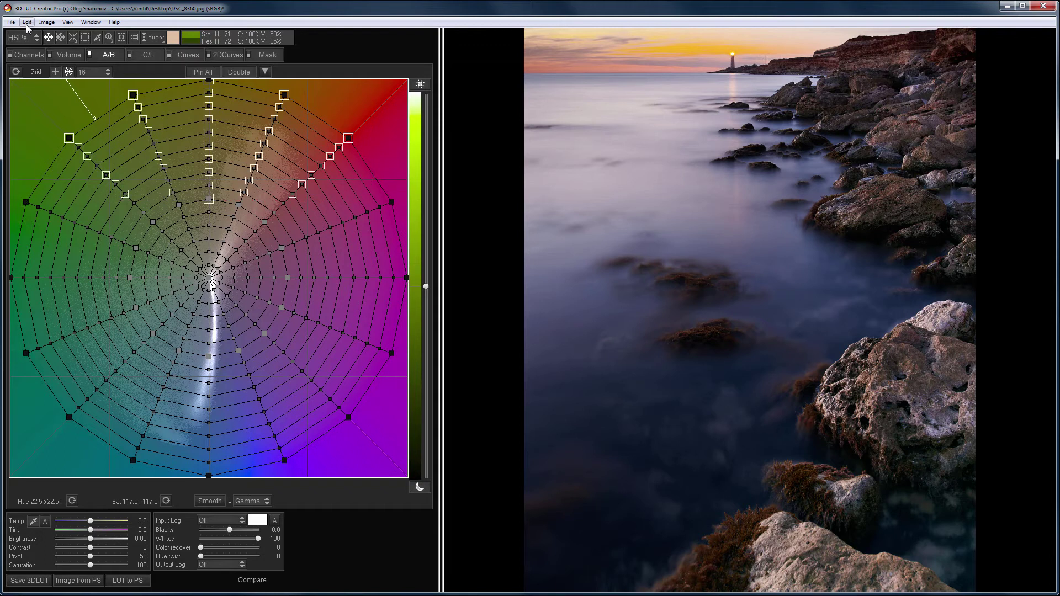
click(15, 71)
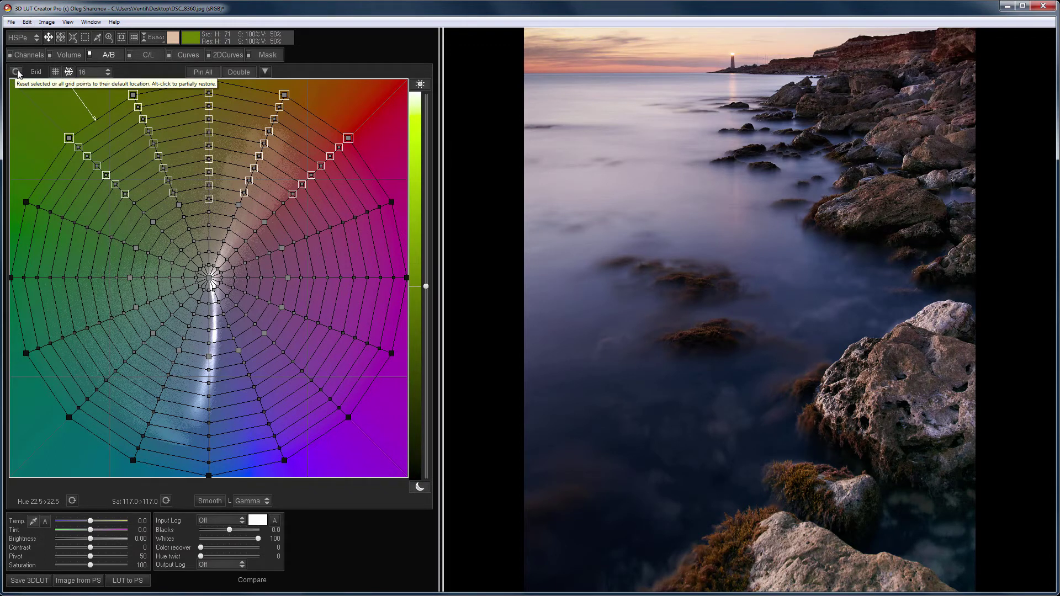
click(39, 114)
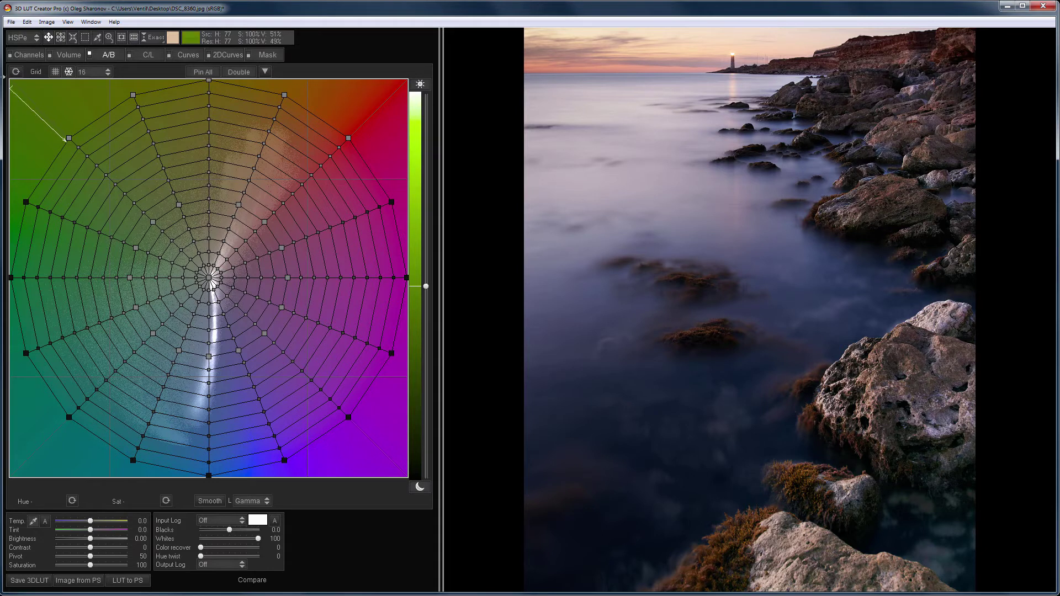
click(16, 73)
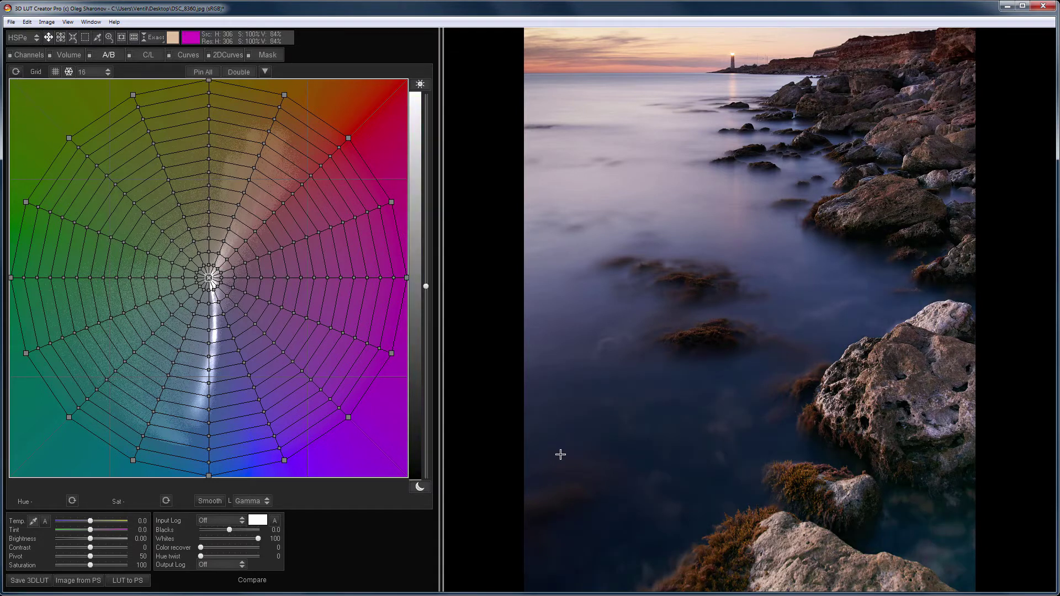
Load the test image 7_gradients.jpg and switch the colour model to LAB.
drag(558, 455, 577, 526)
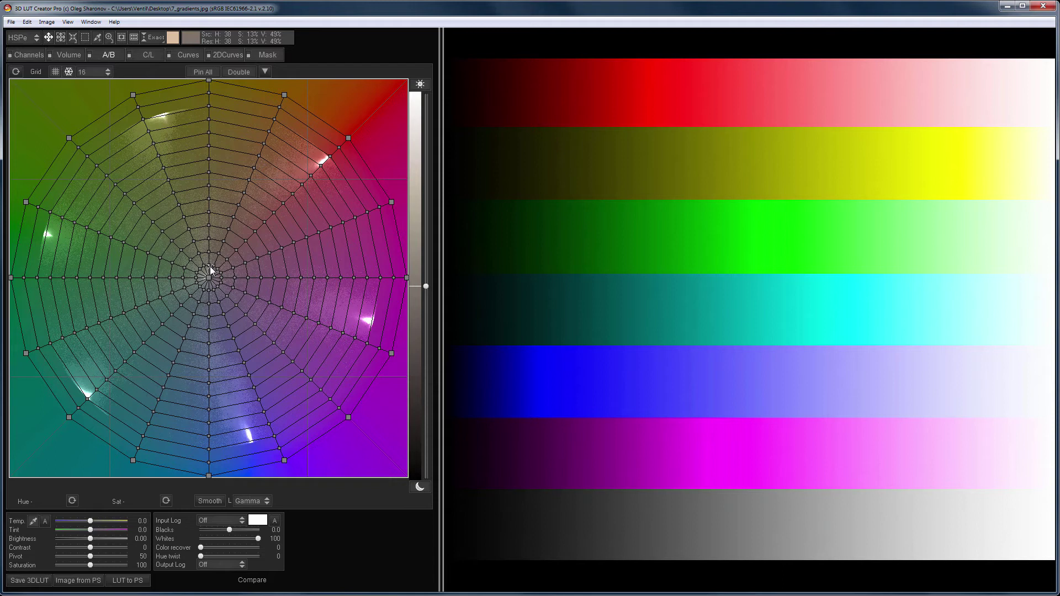
click(25, 37)
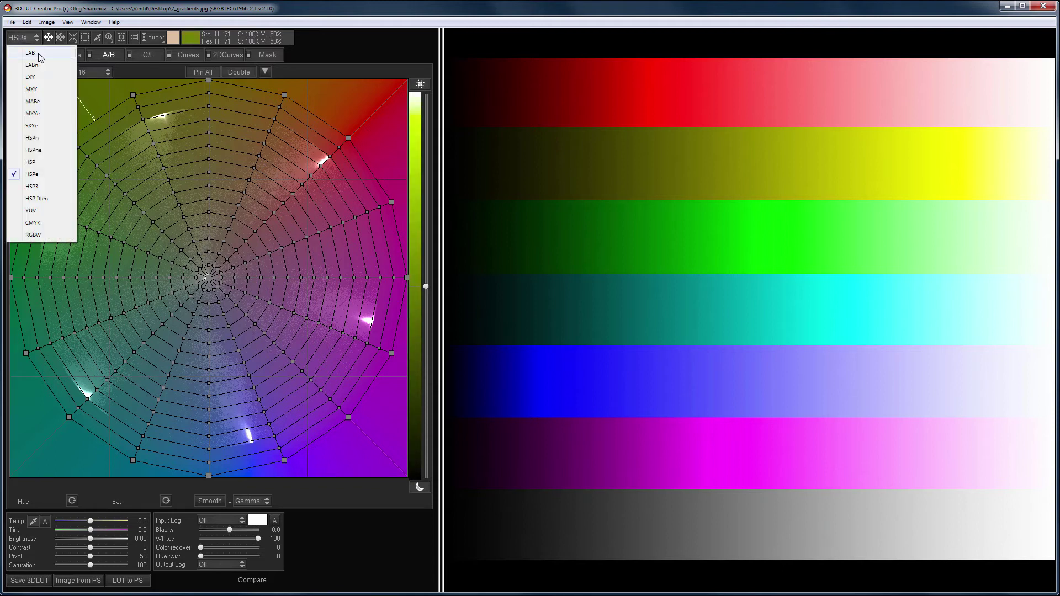
click(38, 53)
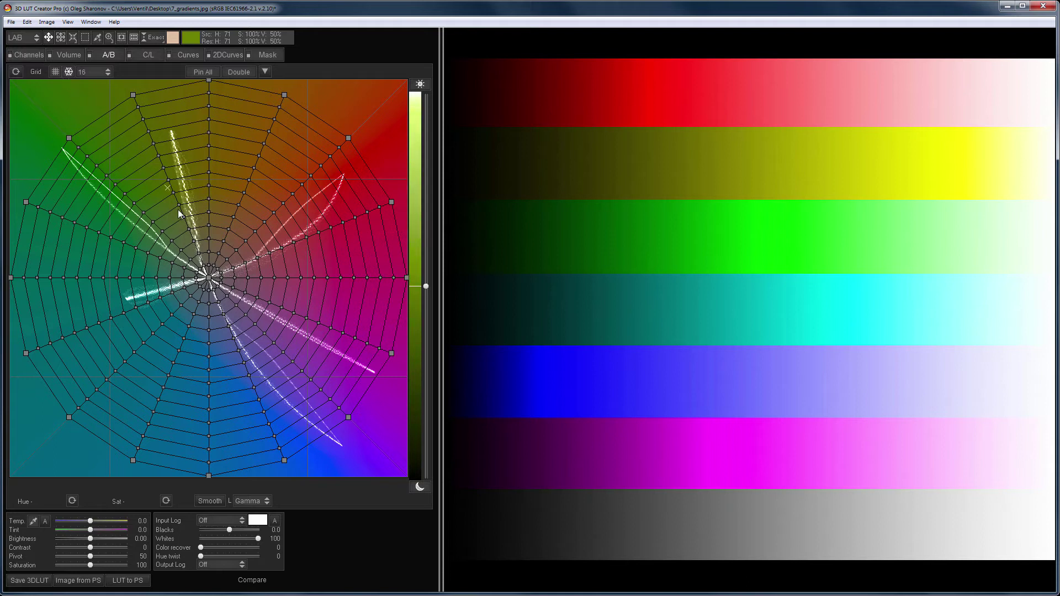
Pin the whole ring at saturation 15.6 and move the neutral centre point toward cyan, to about hue 180.3 and saturation 50.3.
click(220, 303)
scroll(220, 306, up, 15)
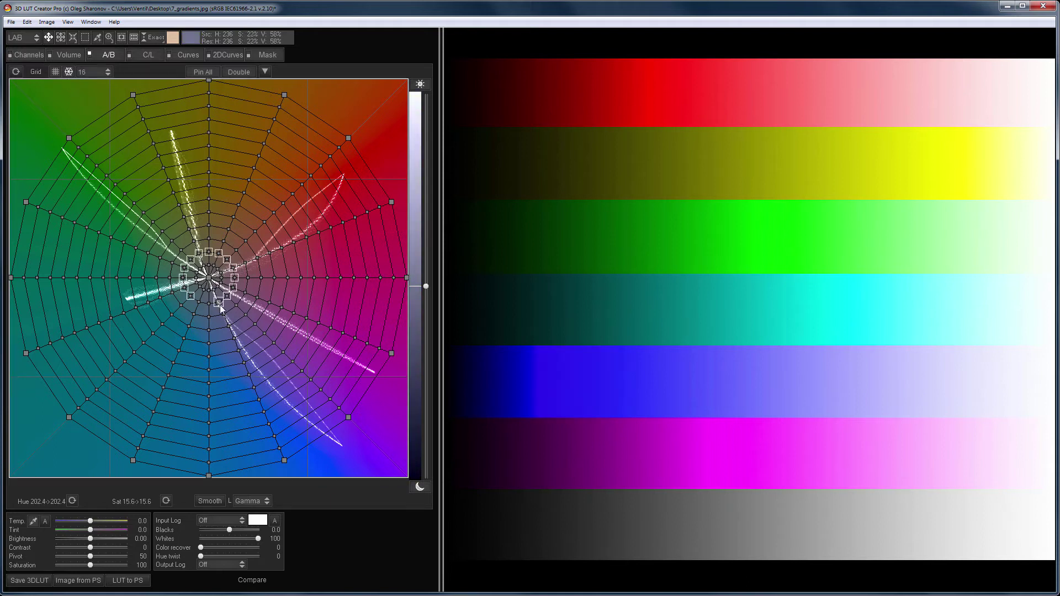
right_click(218, 303)
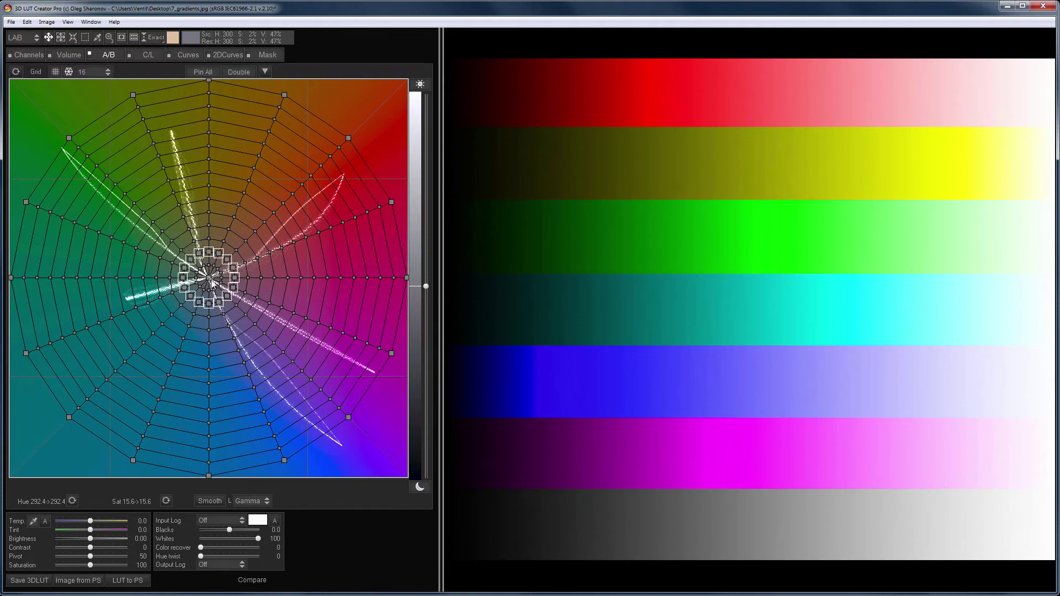
drag(211, 284, 148, 338)
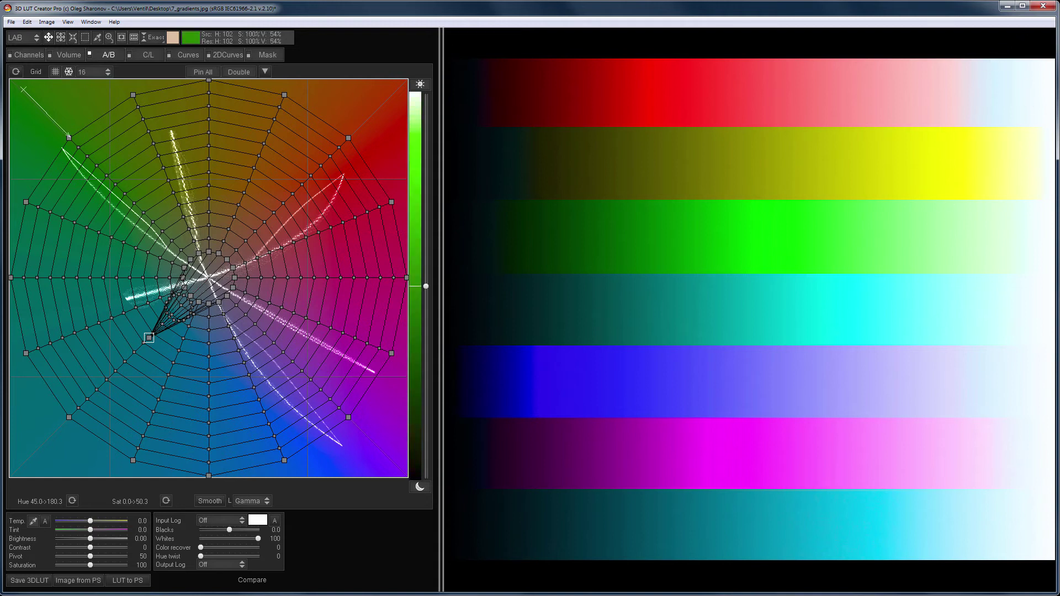
Reset the grid and switch the colour model to HSPne.
click(17, 74)
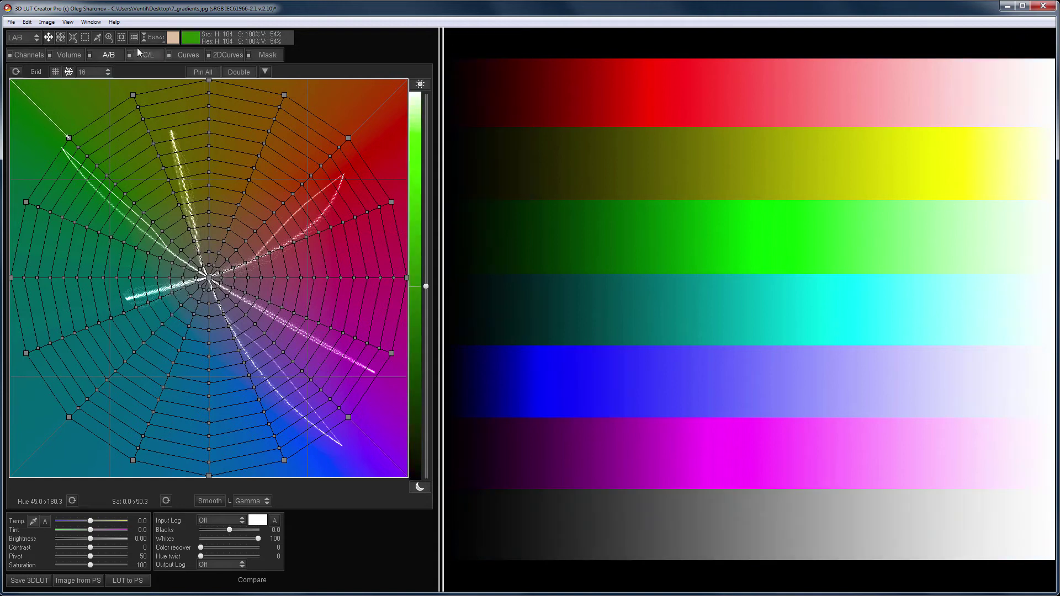
click(31, 41)
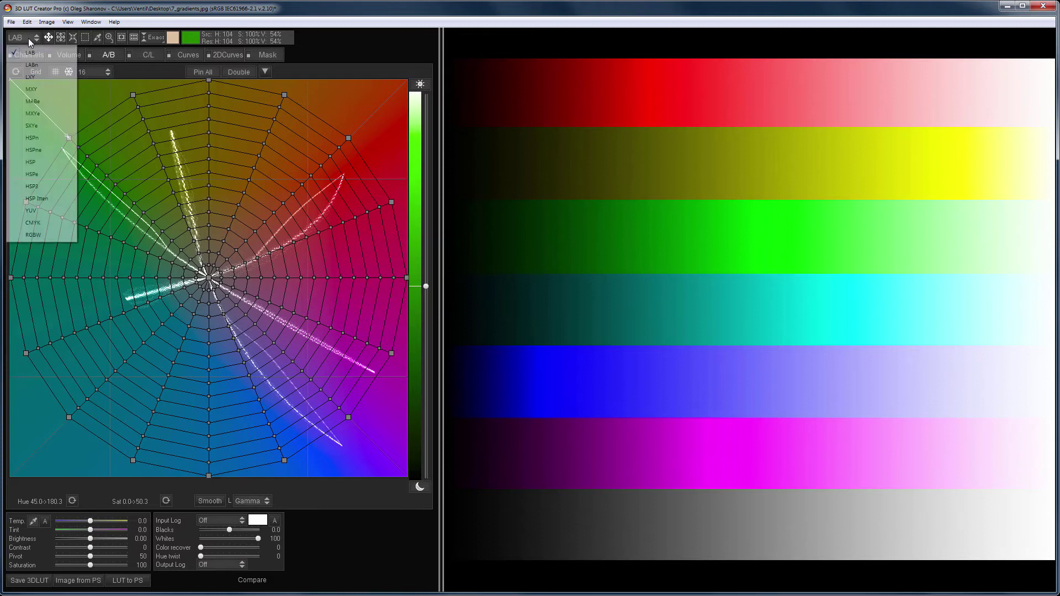
click(46, 151)
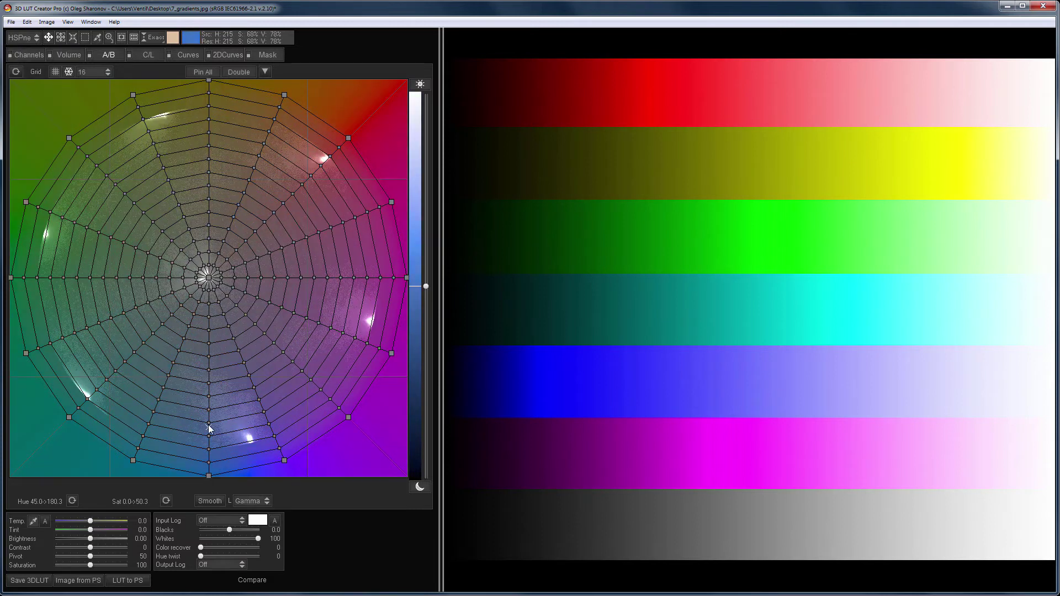
Pin the whole ring at saturation 85.8 and move the neutral centre point to about hue 149.5 and saturation 55.8.
click(209, 424)
key(shift+Right)
key(shift+Right)
key(shift+Right)
key(shift+Right)
key(shift+Right)
key(shift+Right)
key(shift+Right)
key(shift+Right)
key(shift+Right)
key(shift+Right)
key(shift+Right)
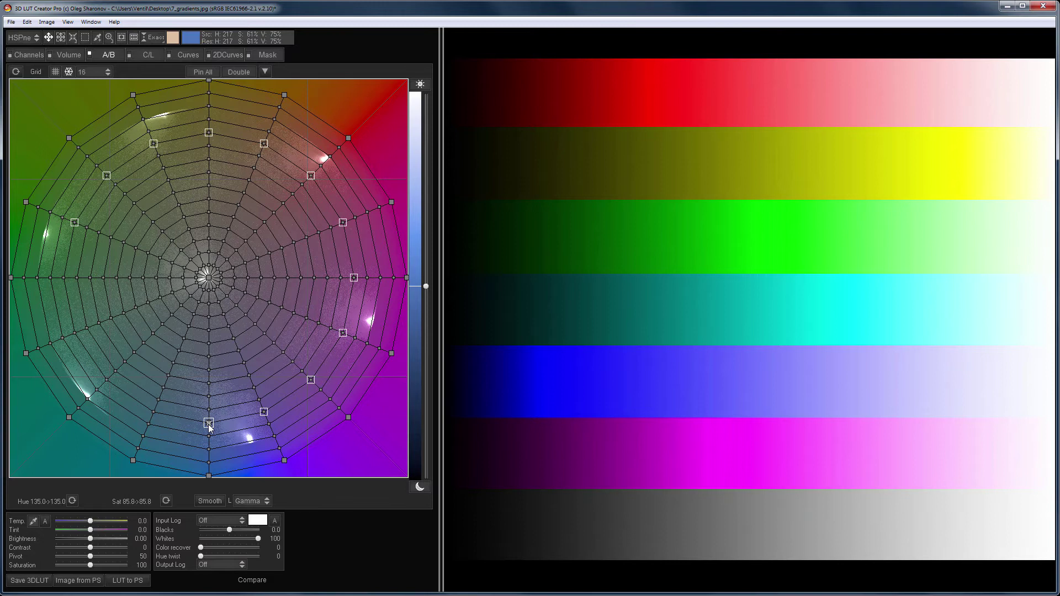
drag(207, 280, 117, 302)
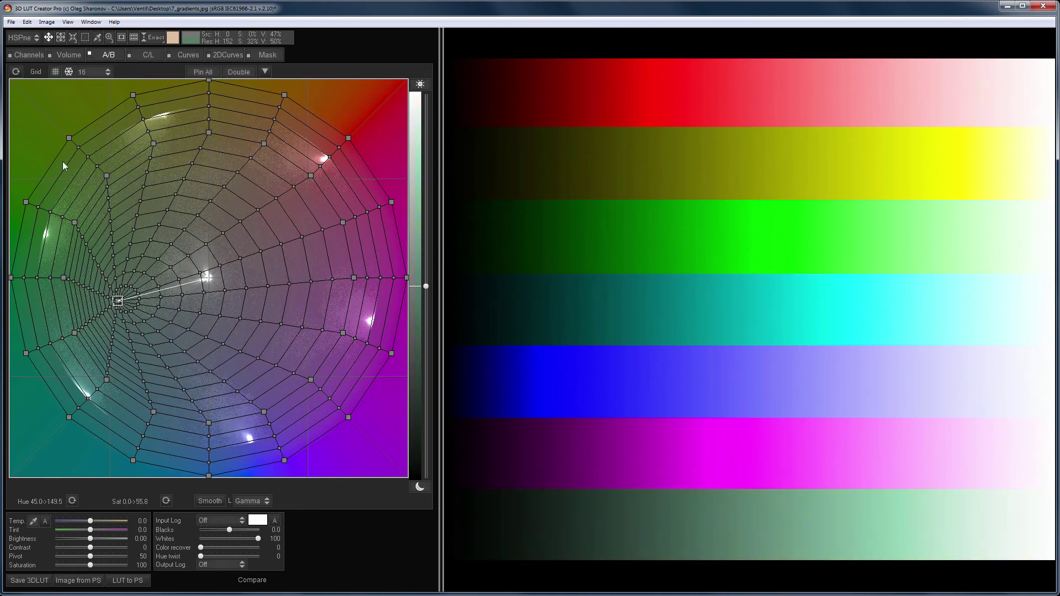
Load the bedroom photo GLEB8450.jpg on a reset grid and set the grid to 12 divisions.
click(16, 72)
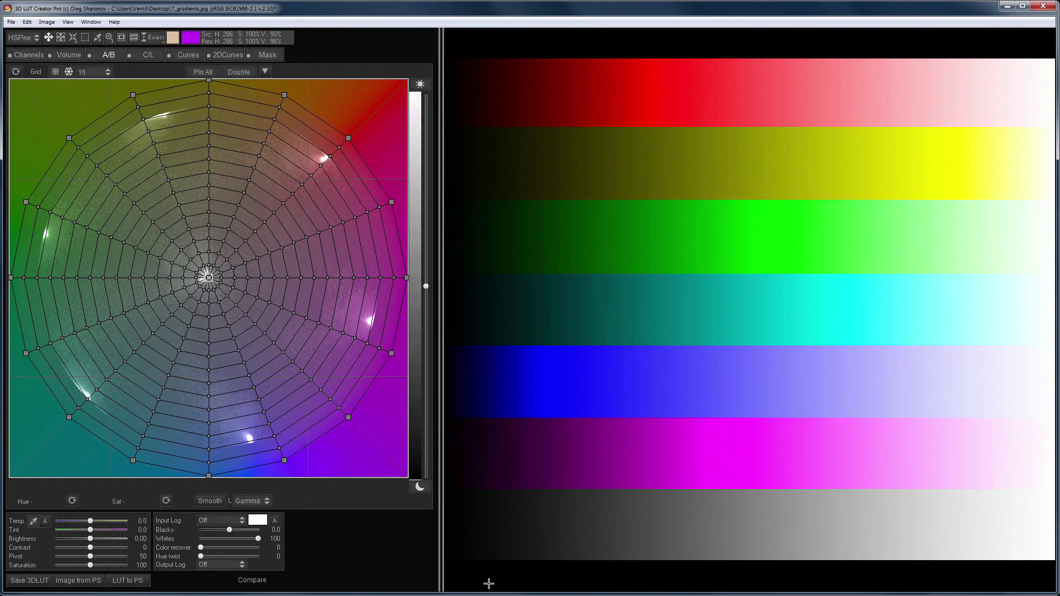
drag(602, 488, 602, 489)
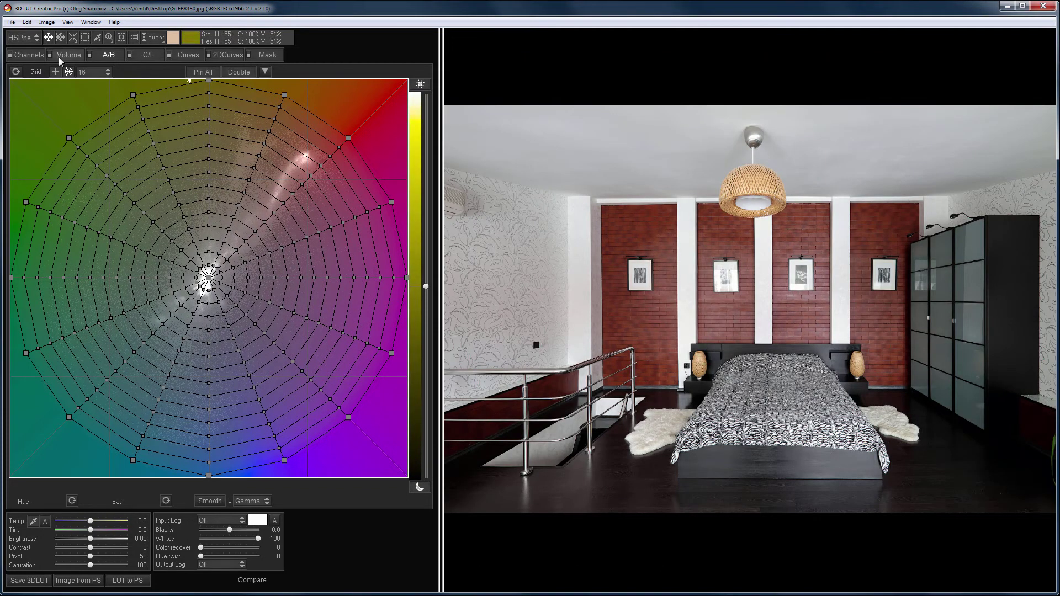
click(95, 77)
click(105, 131)
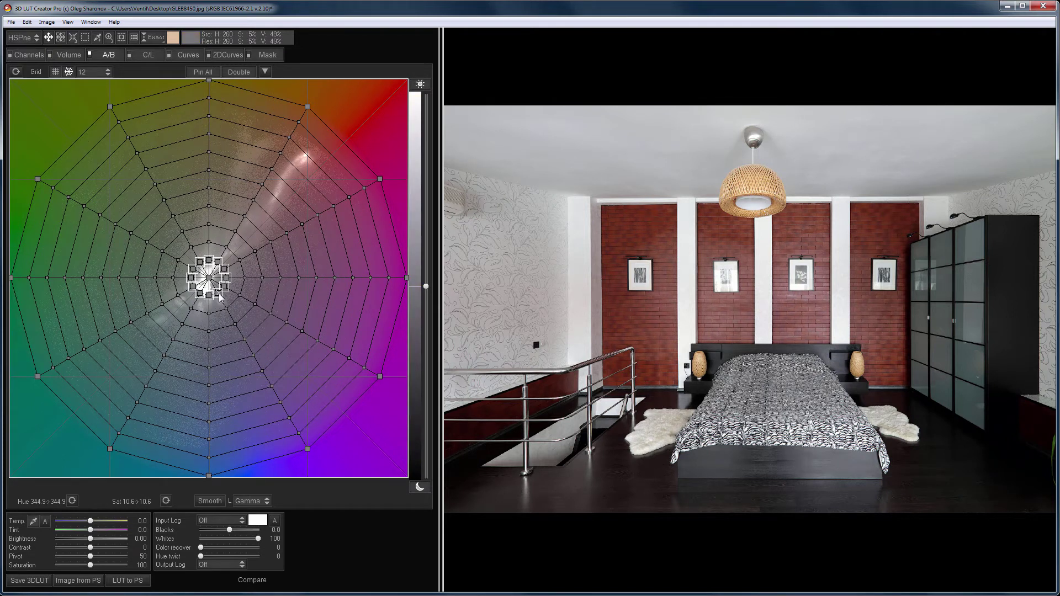
Switch the colour model to HSPe.
click(21, 36)
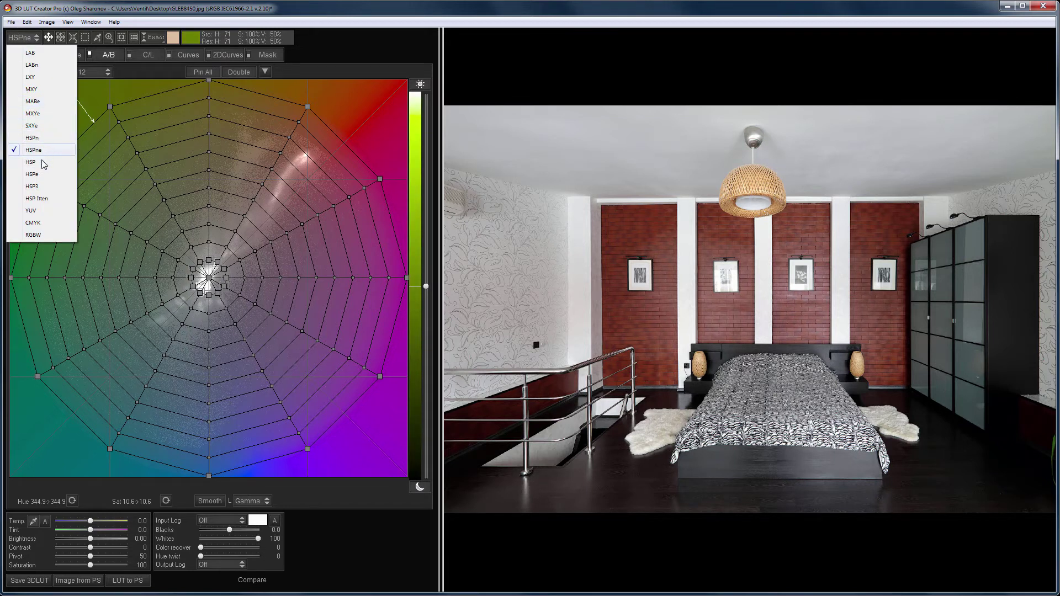
click(42, 174)
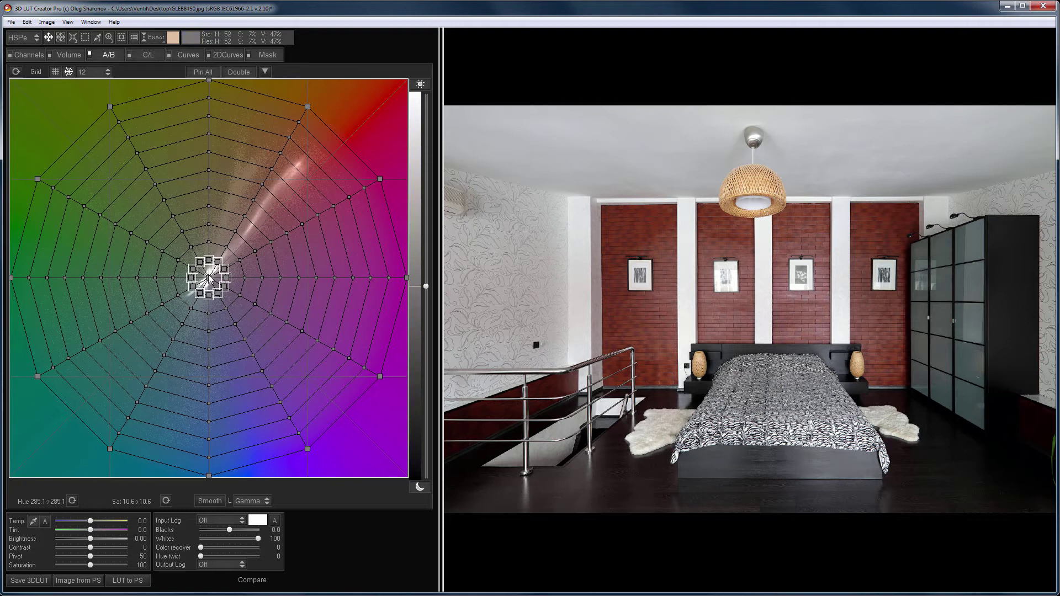
Try shifting the neutral centre point of the HSPe grid toward green, and reset the grid.
drag(208, 278, 166, 278)
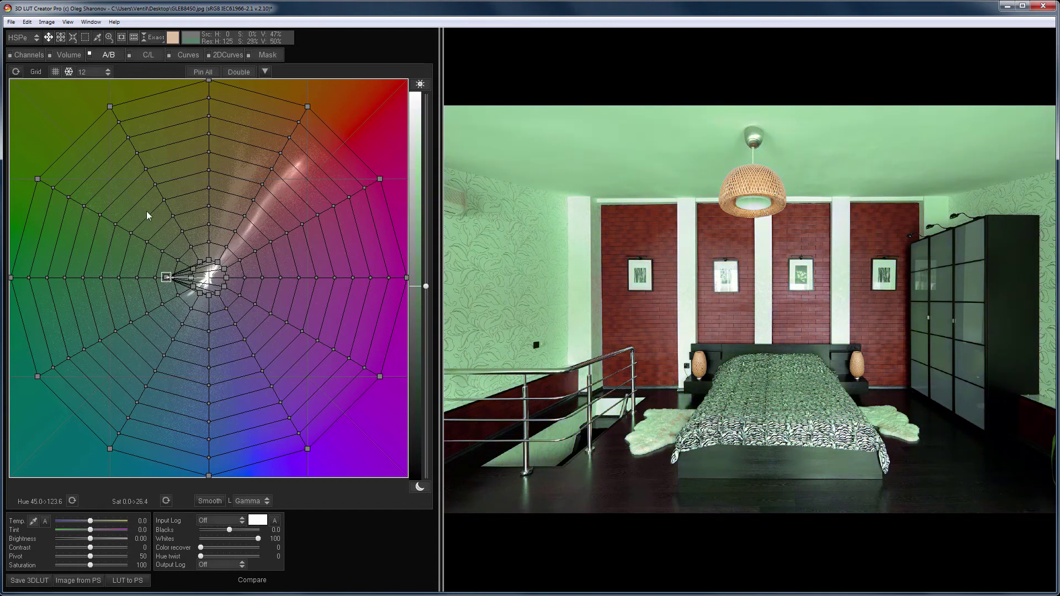
click(16, 73)
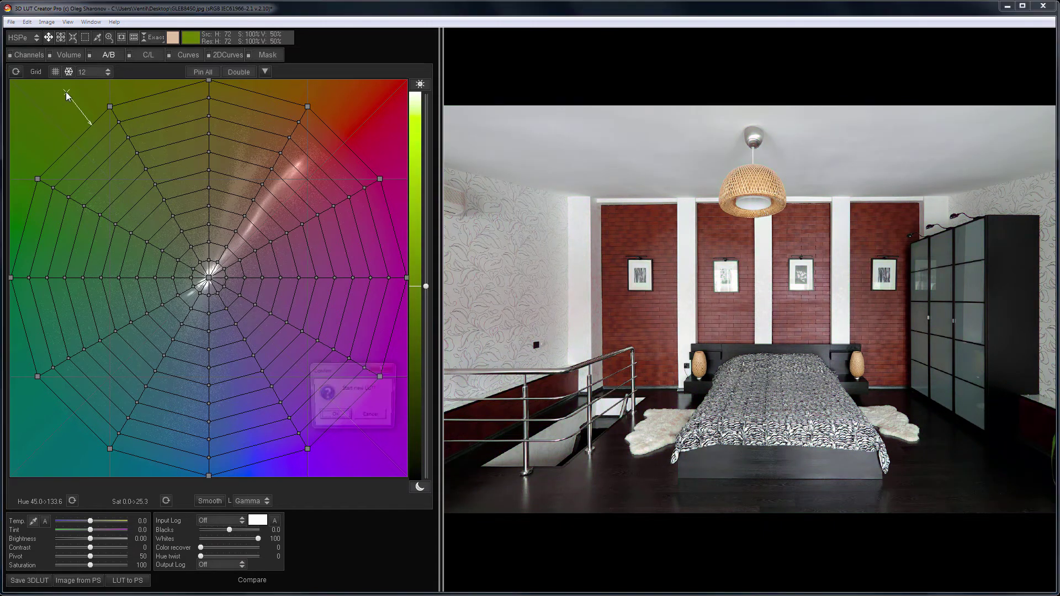
Load the colour wheel as the reference image and the photo of the armed man in a green beret as the working image.
key(r)
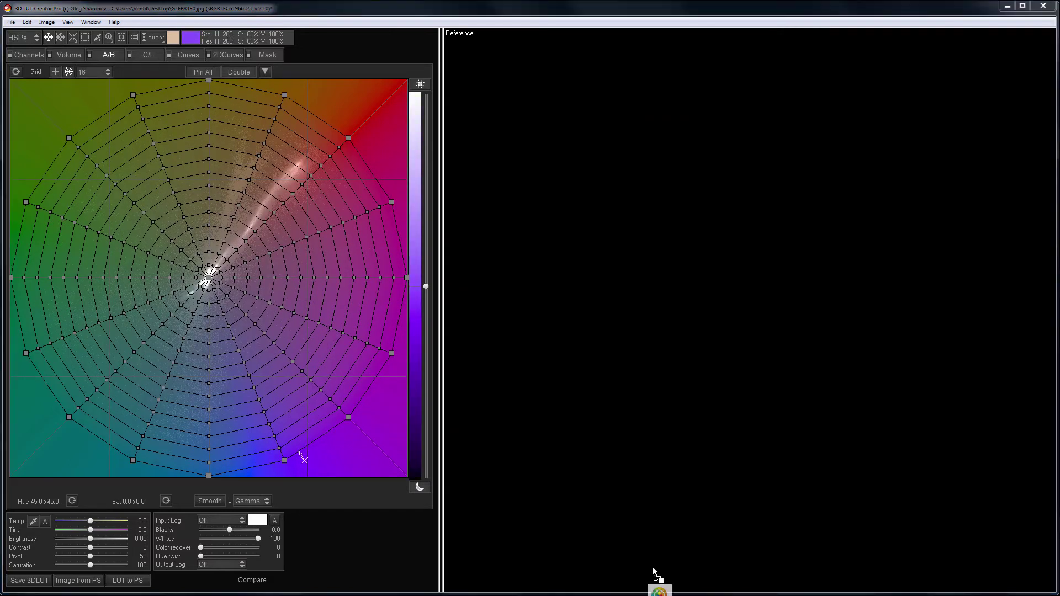
drag(655, 575, 655, 549)
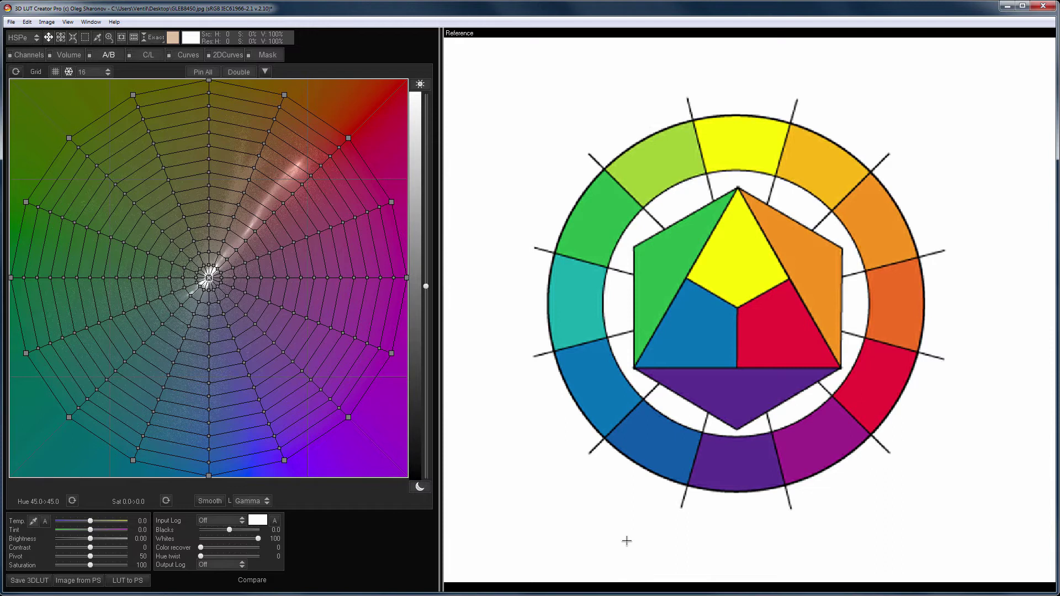
scroll(627, 541, down, 1)
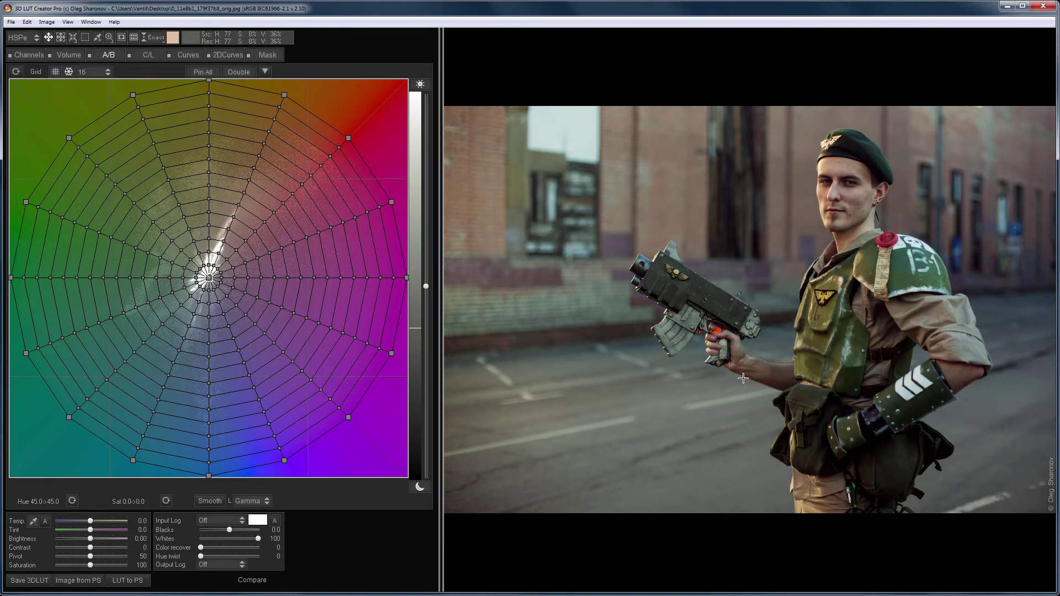
Sample the blue and opposite orange segments of the reference colour wheel as Analyzer swatches and move the Analyzer aside.
key(r)
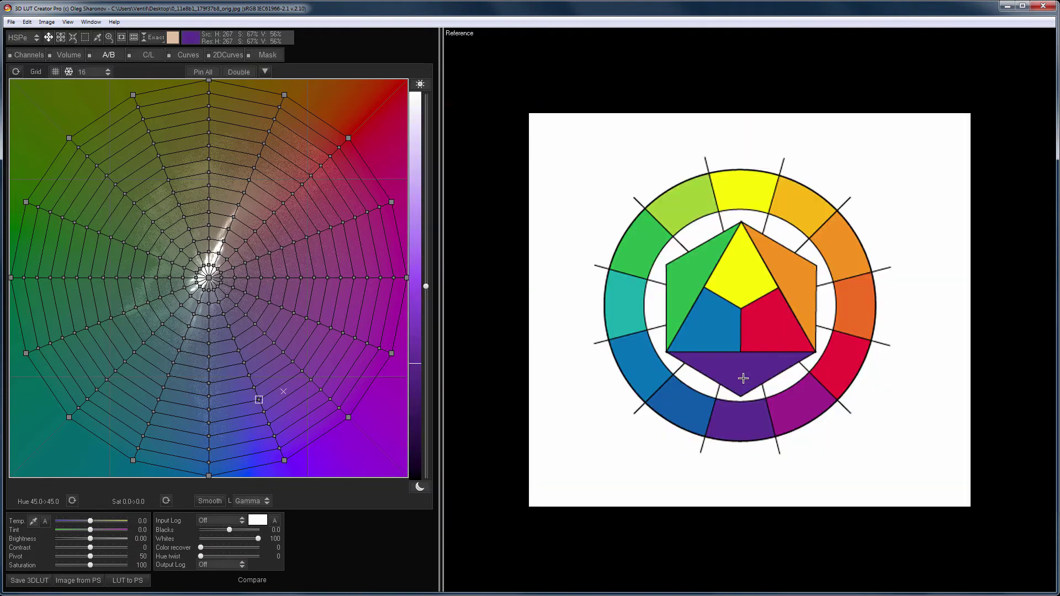
click(98, 38)
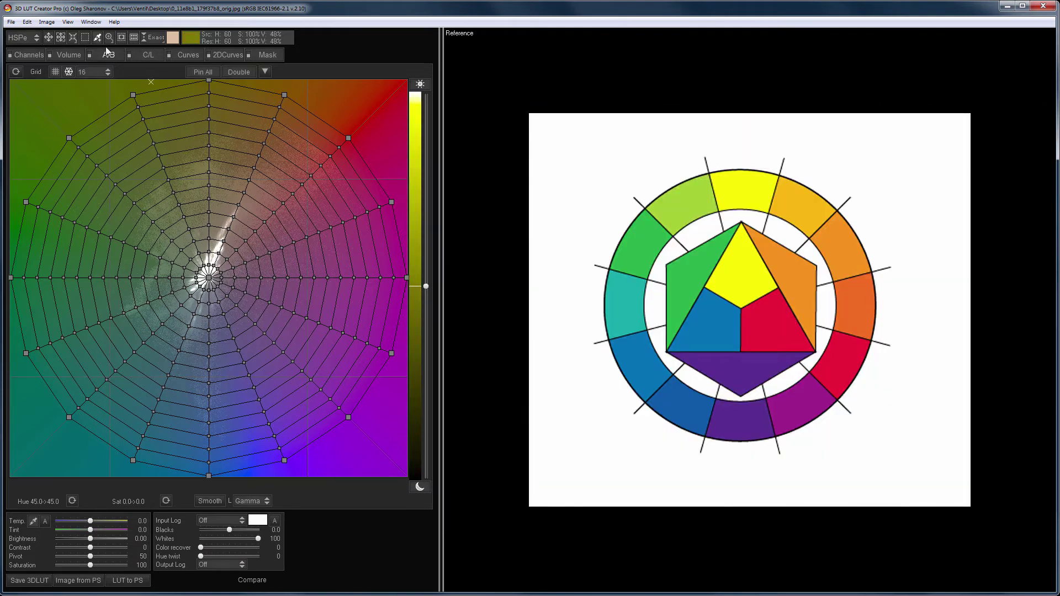
click(645, 361)
click(848, 239)
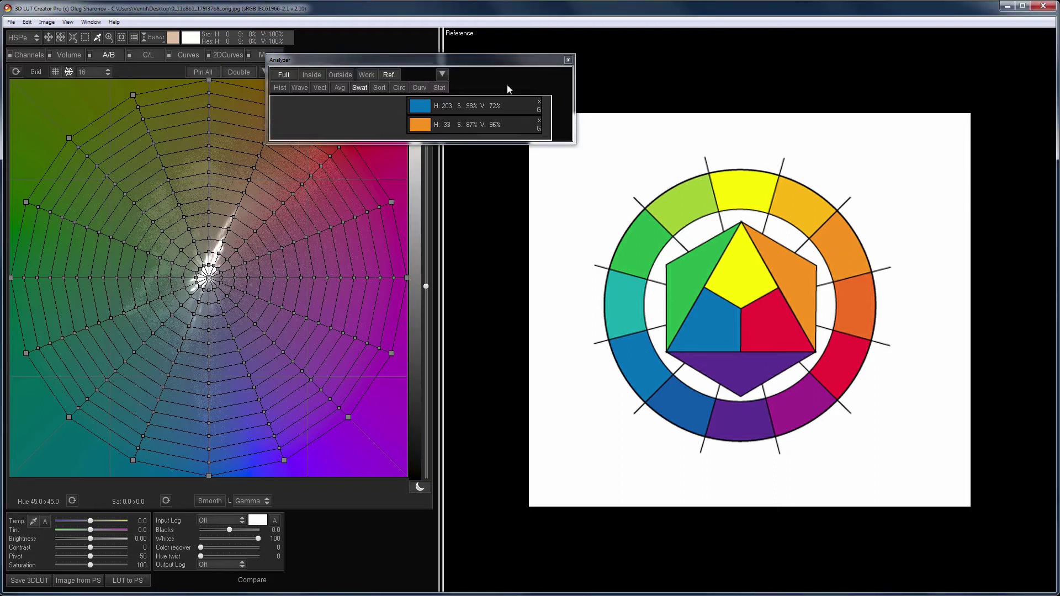
drag(466, 61, 780, 159)
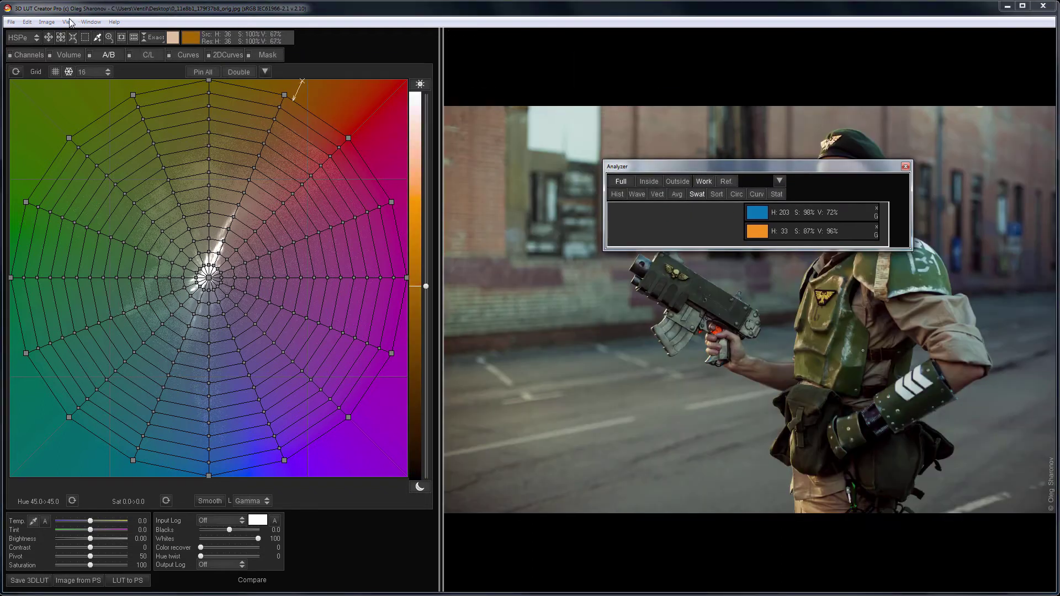
Display the sampled swatch markers on the A/B grid and close the Analyzer.
click(68, 23)
click(117, 161)
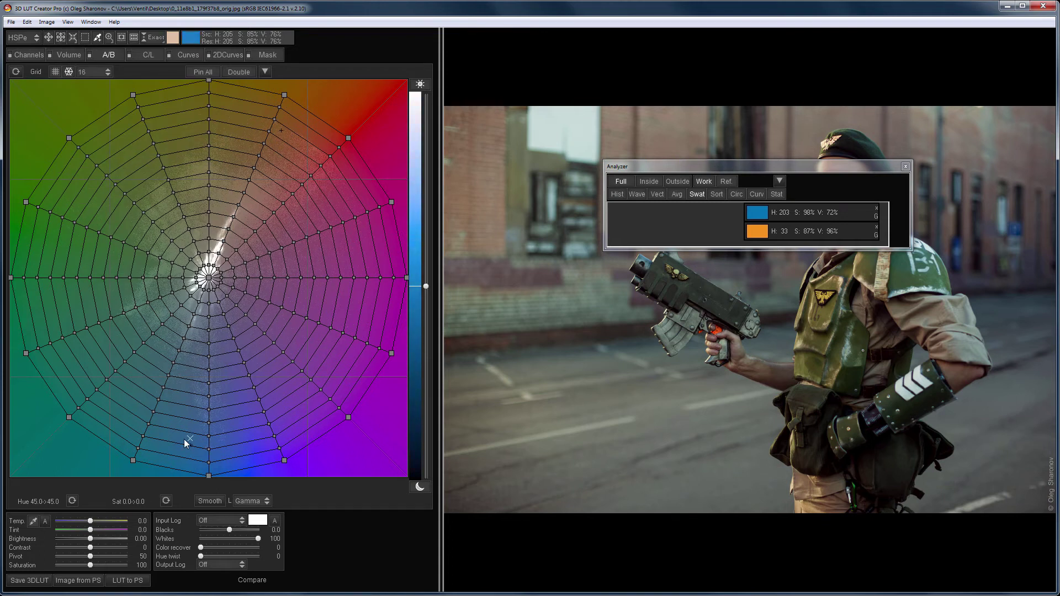
click(906, 167)
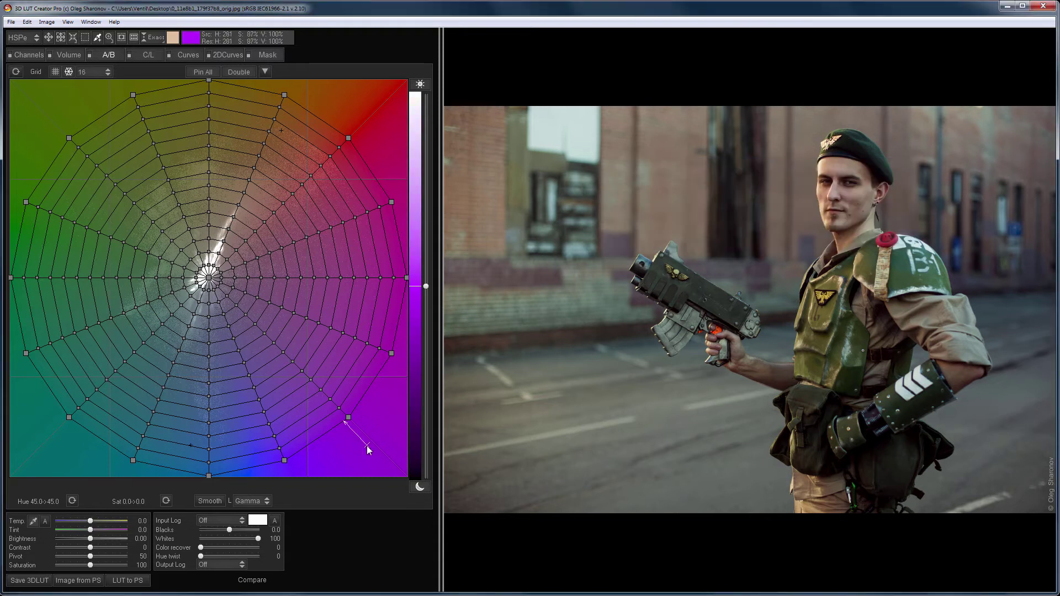
Collapse the green, cyan, blue and violet outer points of the A/B grid onto the blue swatch marker.
drag(209, 475, 173, 469)
drag(69, 139, 169, 472)
drag(131, 95, 176, 473)
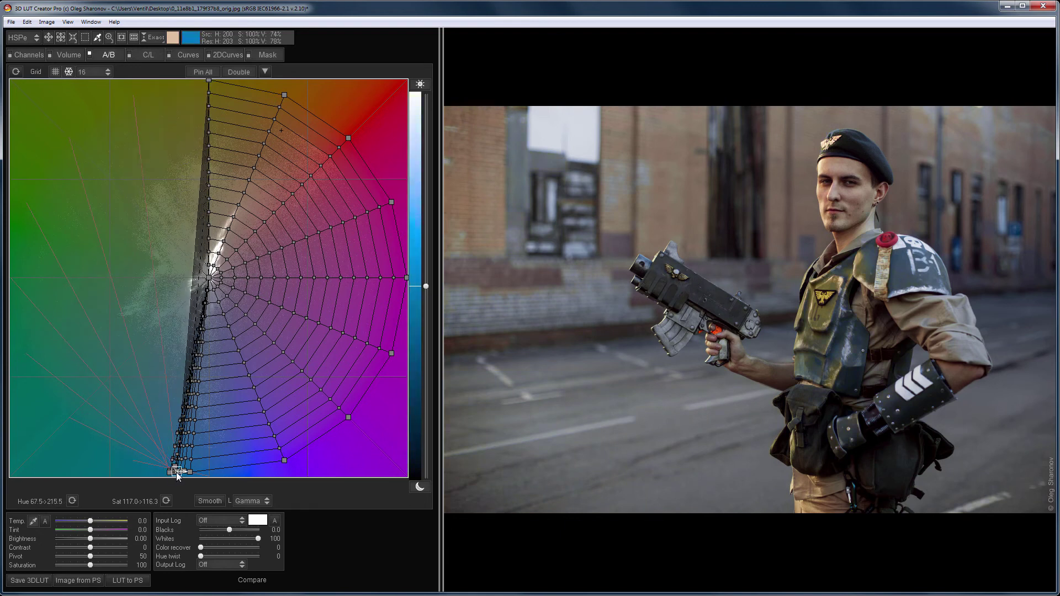
drag(284, 460, 195, 476)
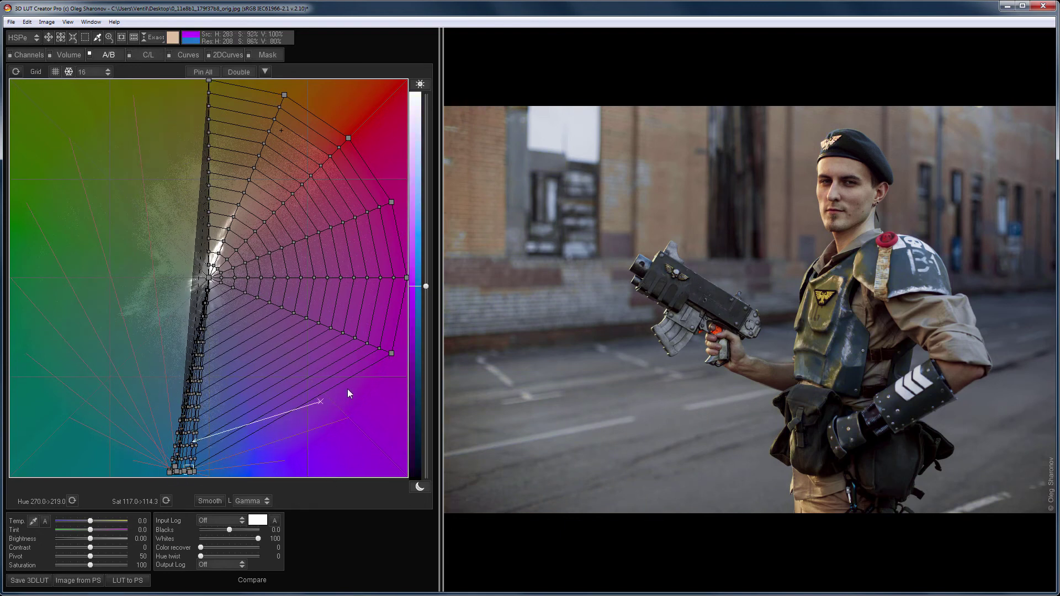
drag(391, 353, 230, 436)
Gather the red, magenta and yellow outer grid points beside the orange outer point near the orange swatch marker.
drag(348, 138, 288, 105)
drag(392, 203, 291, 111)
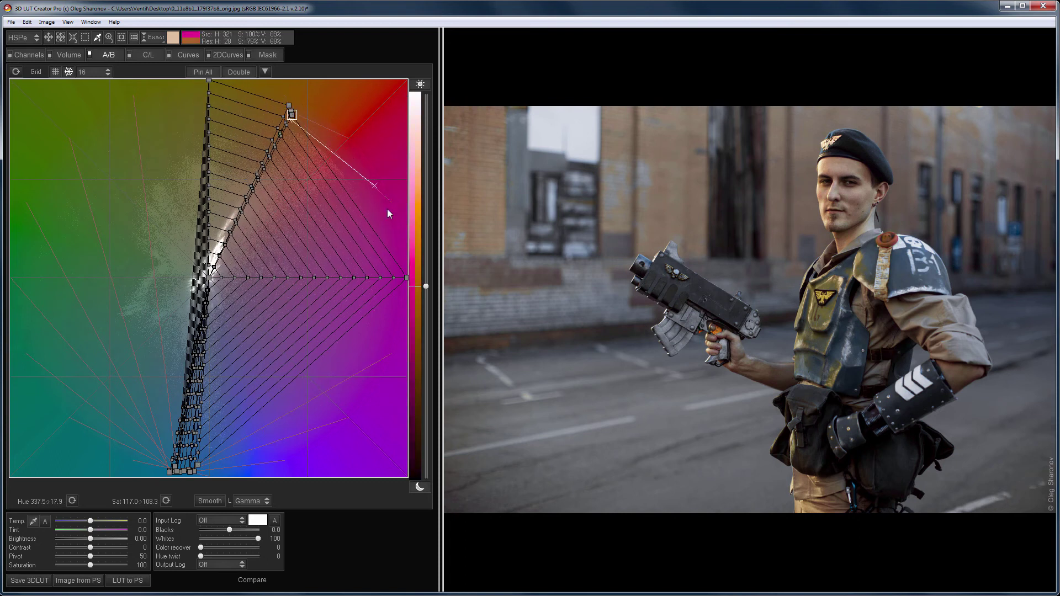
drag(407, 278, 297, 113)
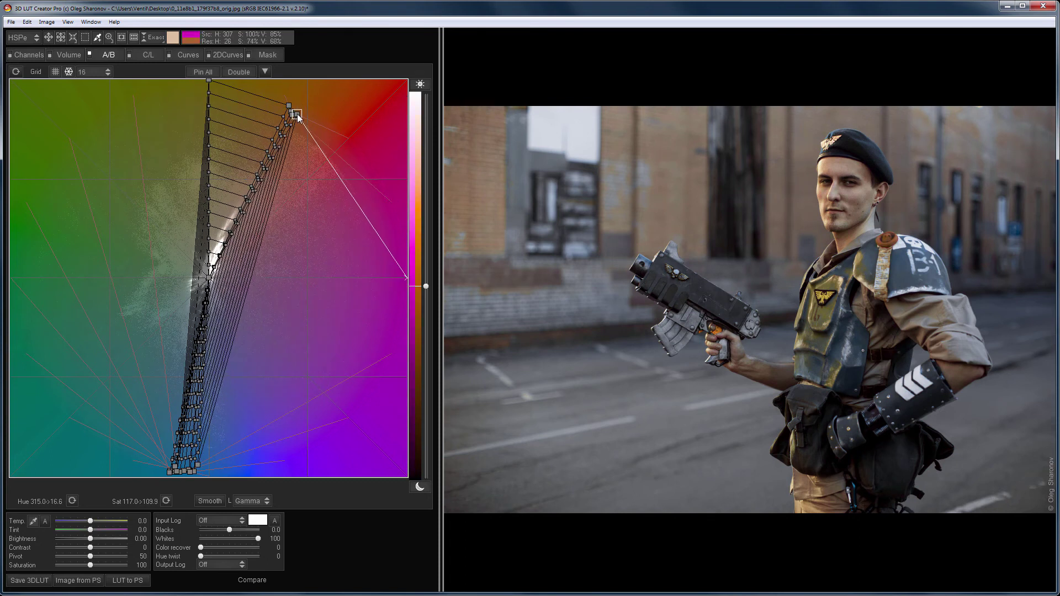
drag(209, 81, 204, 112)
Move the inner green points to about hue 210.7, saturation 94.1, and the neutral centre to about hue 204.1, saturation 13.2.
drag(204, 154, 164, 273)
drag(184, 371, 170, 437)
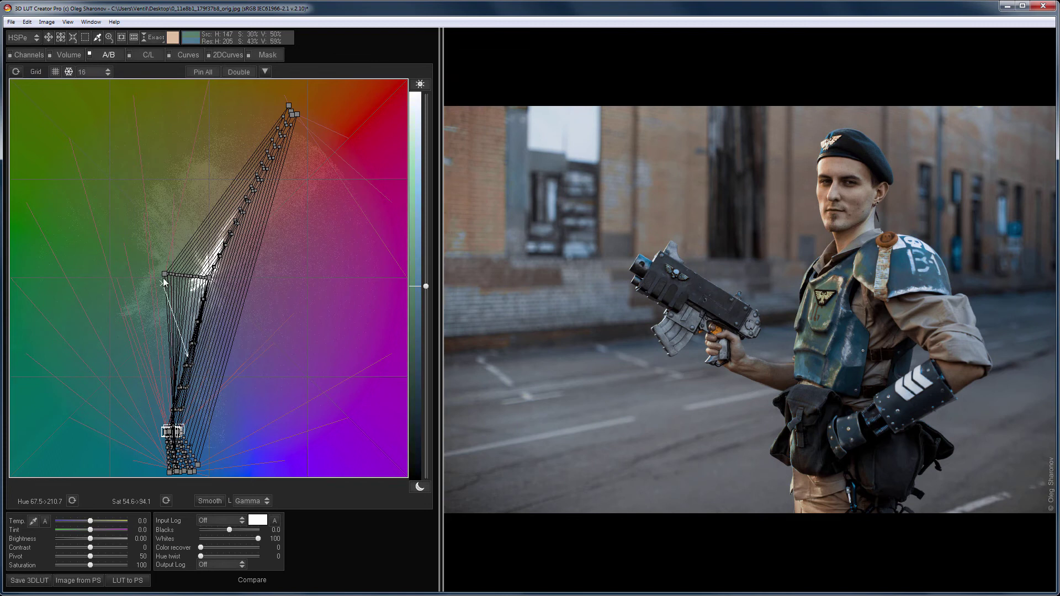
drag(165, 275, 202, 298)
Compare the colour distribution before and after the grading on the Analyzer's vectorscope, and close the Analyzer.
key(space)
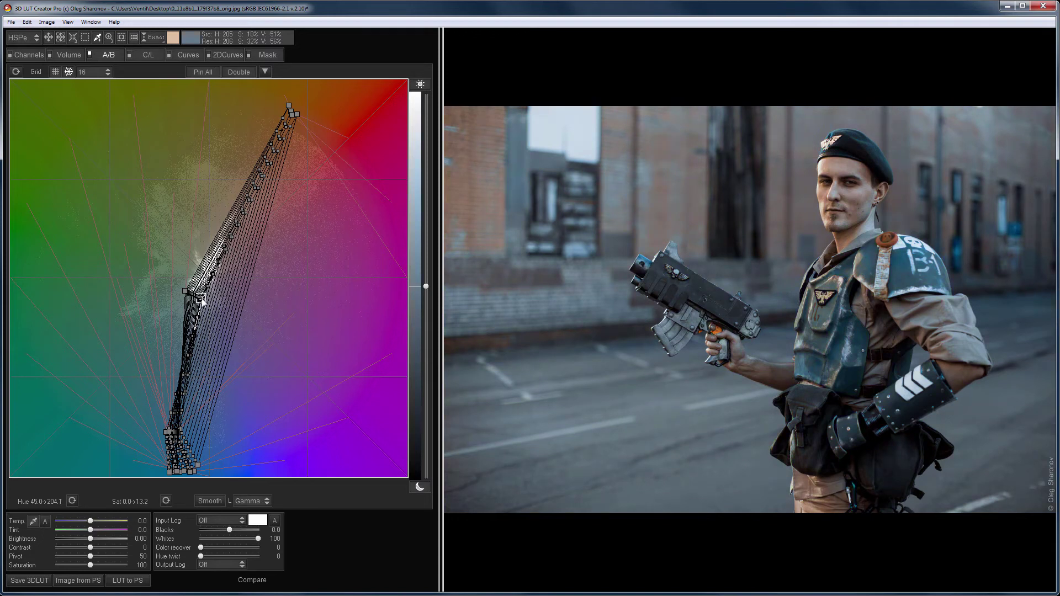
key(a)
click(657, 195)
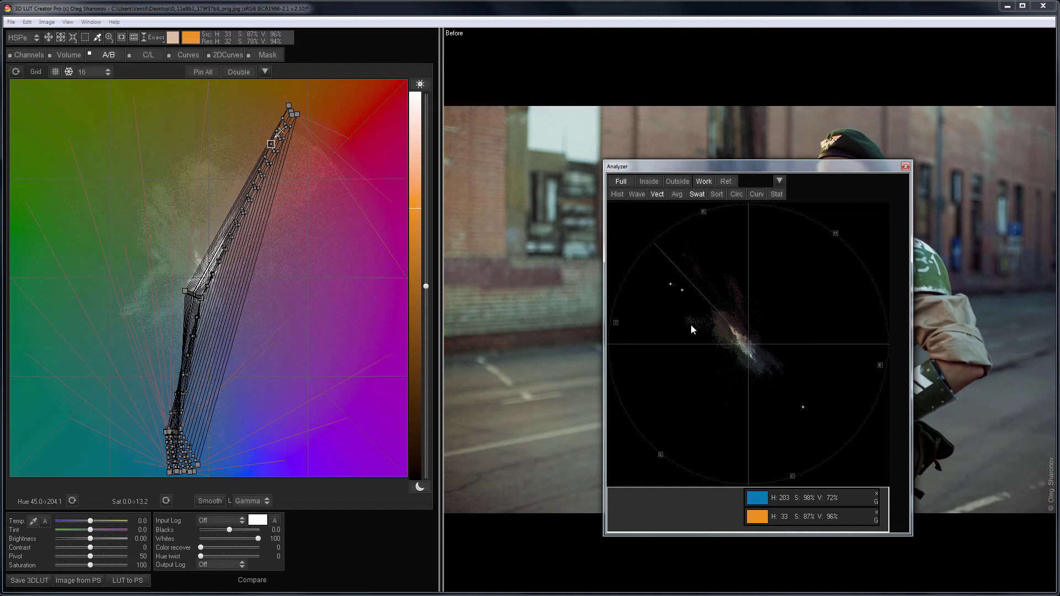
key(space)
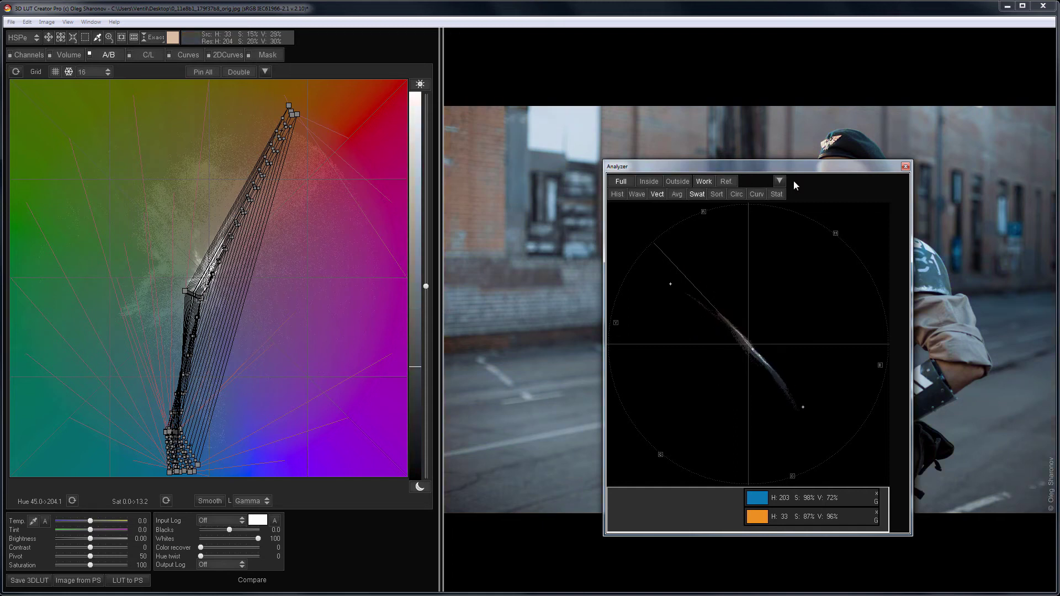
drag(825, 174, 789, 142)
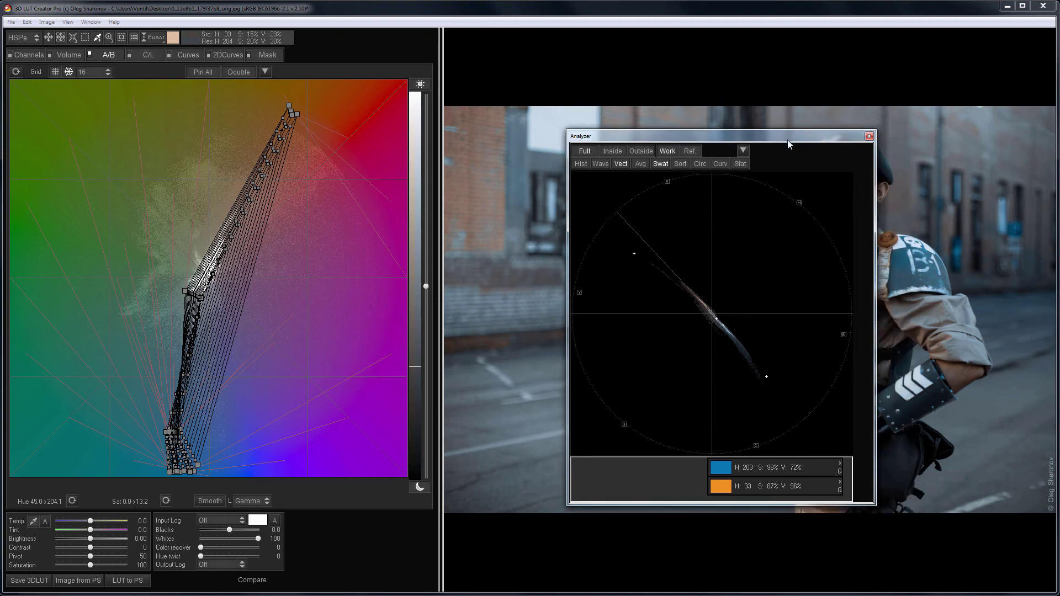
click(870, 136)
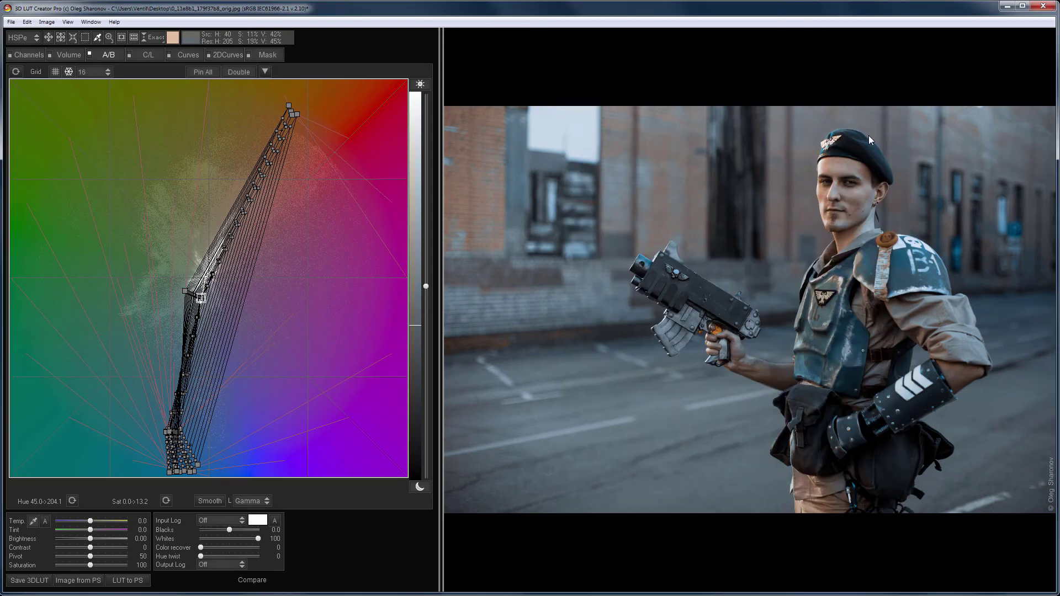
Load the photo of the seated woman in a hat with the current grid, and the street photo DSC_6759_1.JPG on a reset grid.
key(c)
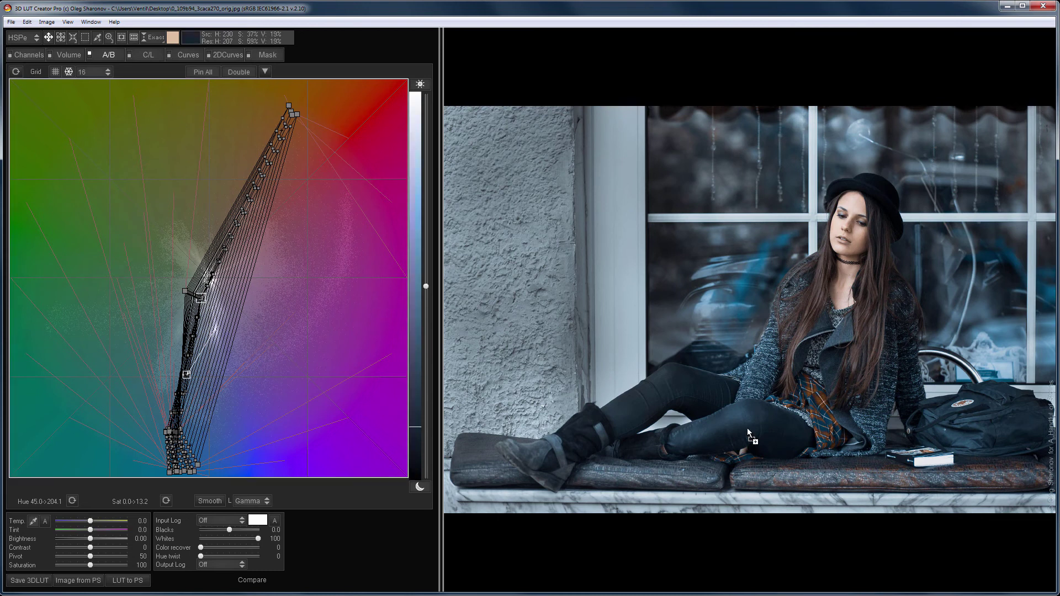
key(Page_Down)
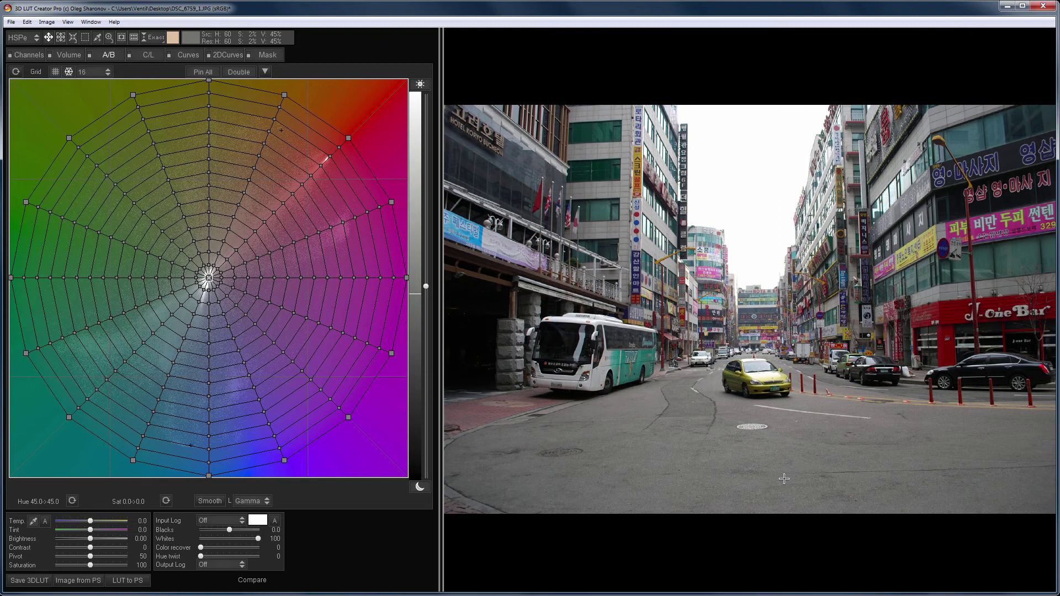
Delete the orange and blue swatches in the Analyzer, hide its vectorscope and move the window over the grid.
key(F4)
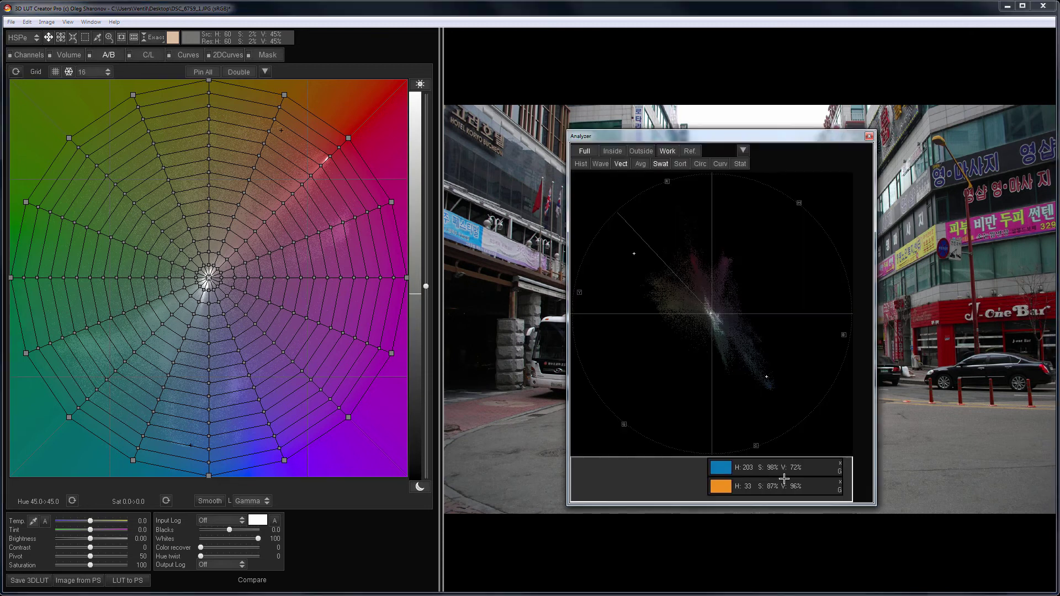
click(841, 482)
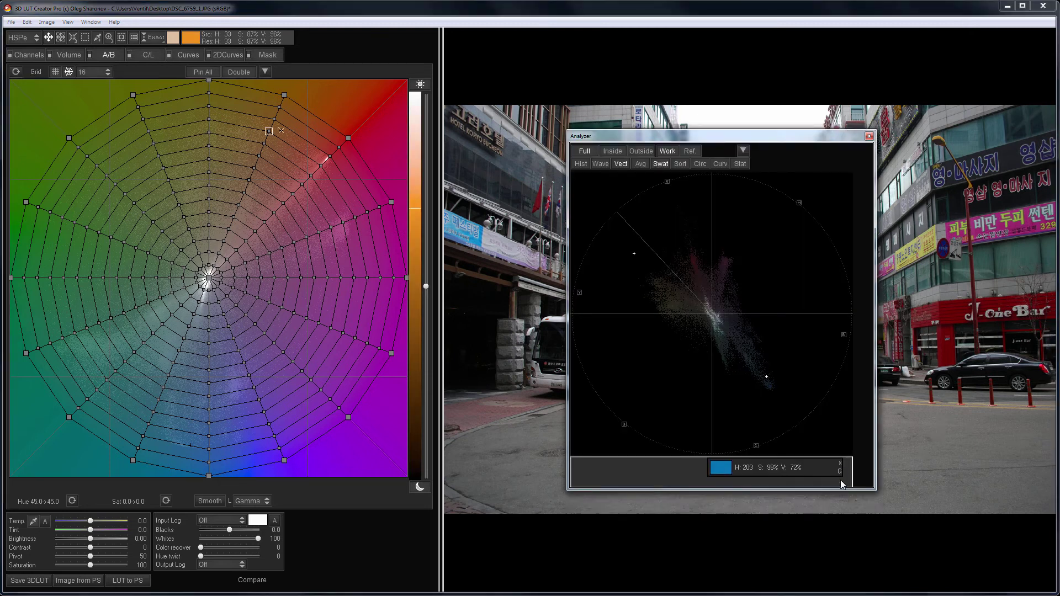
click(841, 462)
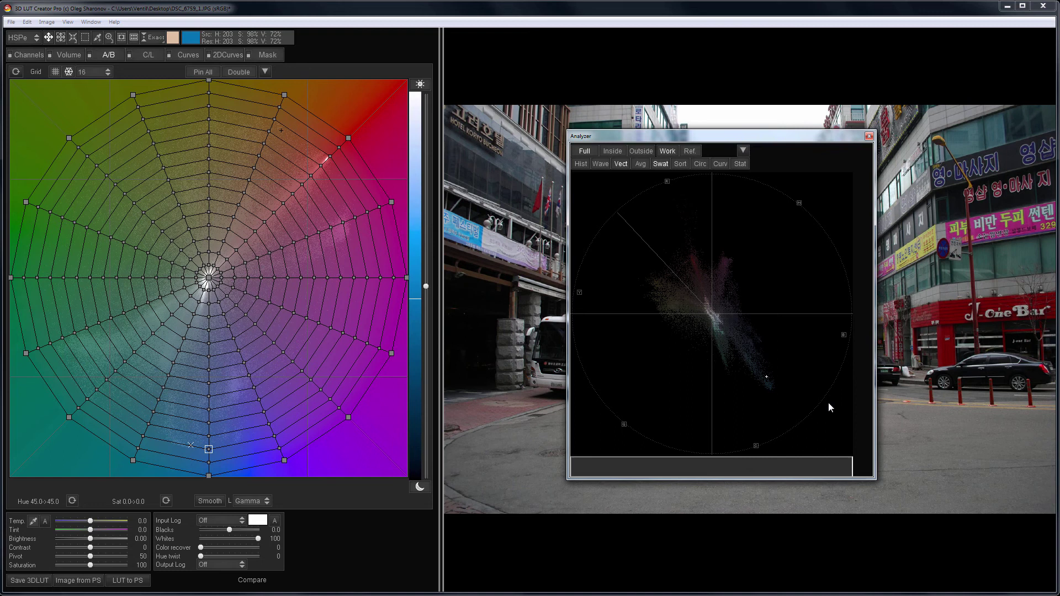
click(624, 163)
drag(701, 146, 298, 166)
Sample the green and red segments of the reference colour wheel as new swatches, close the Analyzer and return to the street photo.
click(283, 175)
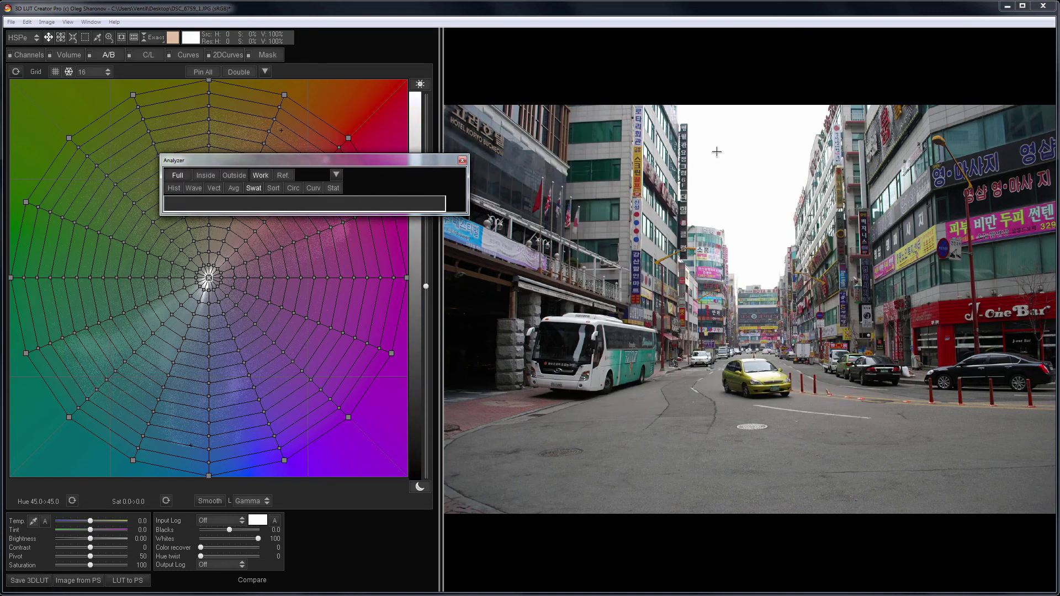
click(98, 38)
click(636, 243)
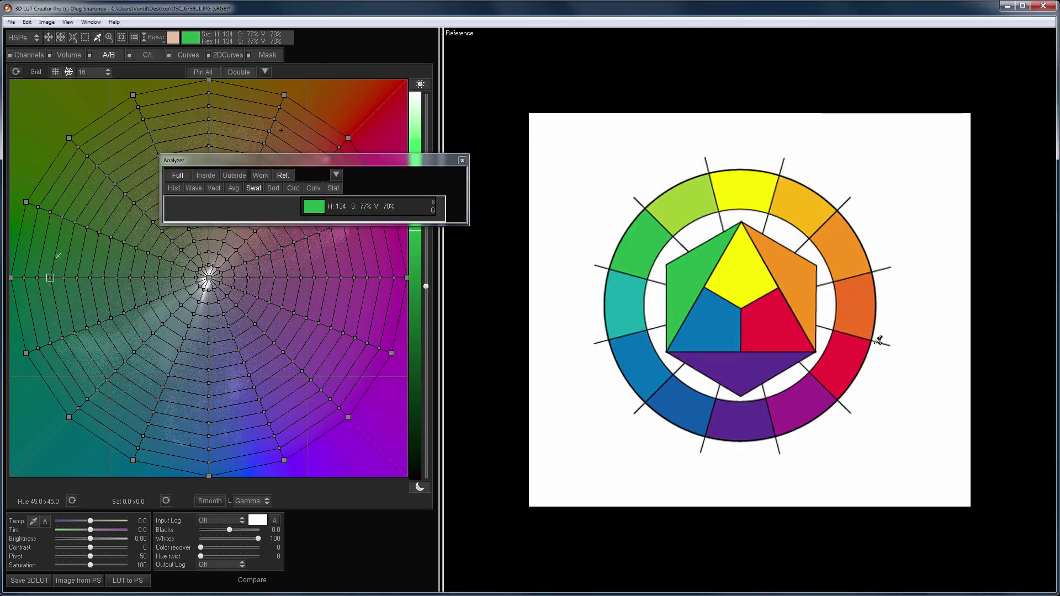
click(847, 357)
drag(429, 162, 743, 186)
click(777, 191)
click(655, 225)
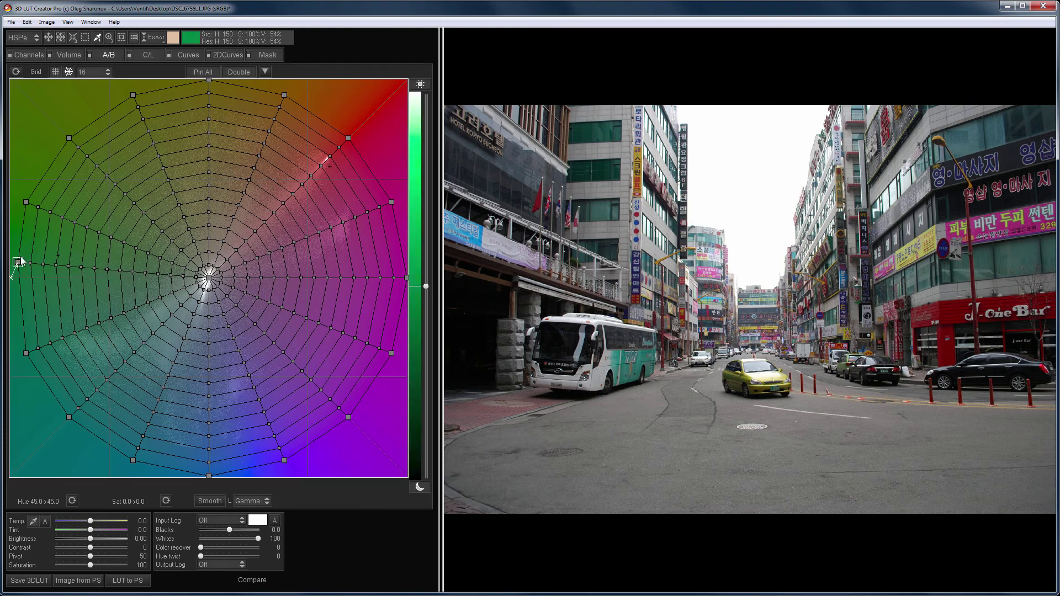
Collapse the yellow-green and yellow outer grid points onto the green hue of the green swatch marker.
drag(26, 203, 26, 246)
drag(69, 139, 27, 242)
drag(132, 94, 28, 241)
drag(209, 81, 29, 238)
Collapse the orange, pink, magenta and violet outer grid points onto the red hue of the red swatch marker.
drag(284, 95, 337, 133)
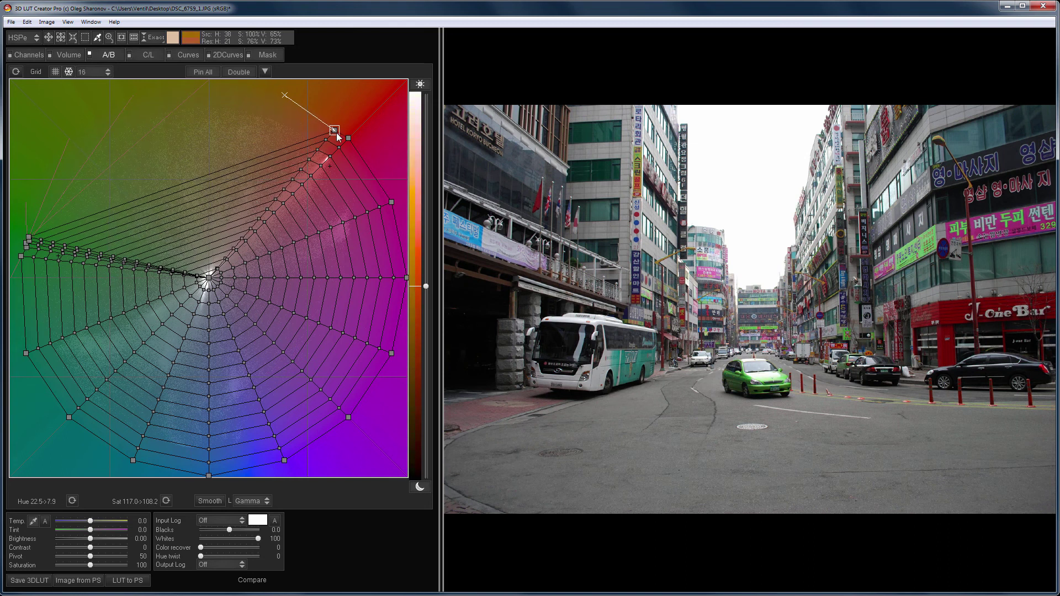
drag(391, 202, 357, 141)
drag(407, 277, 354, 147)
drag(391, 354, 356, 158)
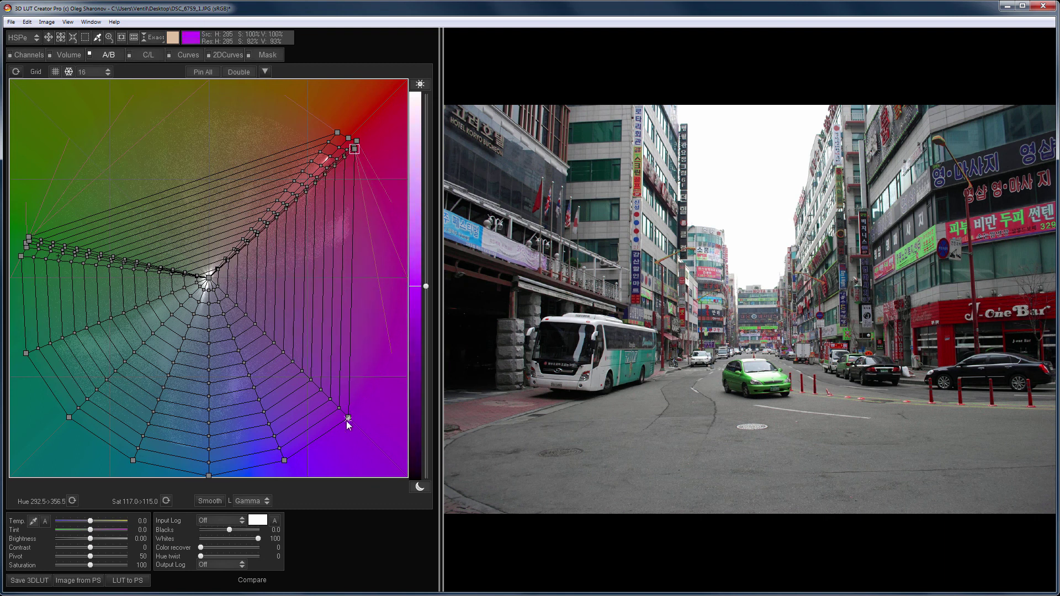
drag(348, 419, 356, 148)
Collapse the cyan and blue outer grid points onto the green group of points.
drag(26, 353, 24, 263)
drag(69, 417, 22, 258)
drag(133, 461, 25, 263)
drag(209, 475, 29, 269)
drag(284, 460, 32, 269)
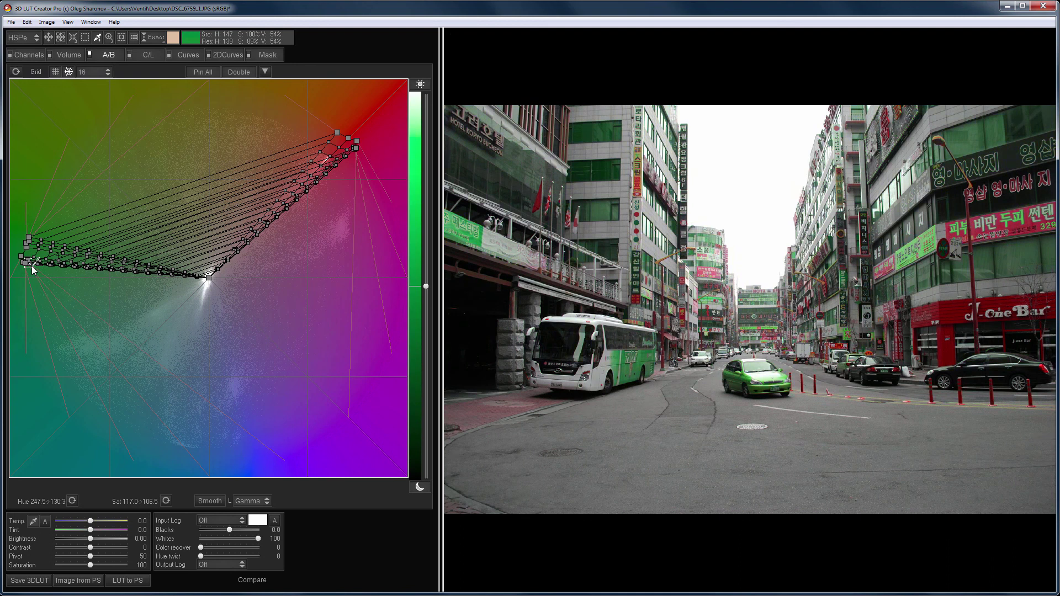
Reset the grid with a new LUT, and delete the red and green swatches of the reference image in the Analyzer.
key(ctrl+n)
key(Return)
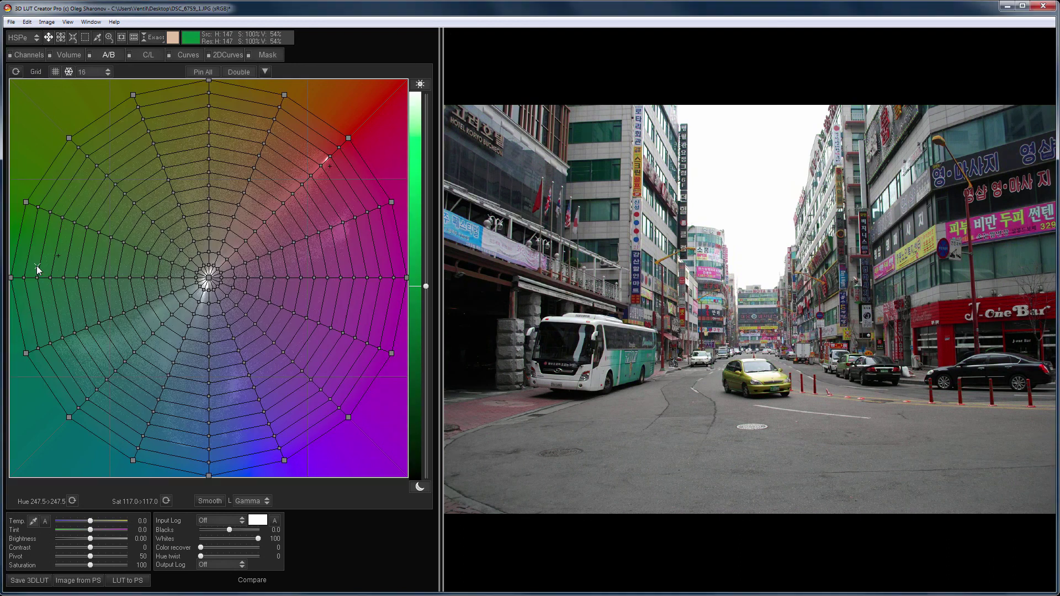
key(r)
key(a)
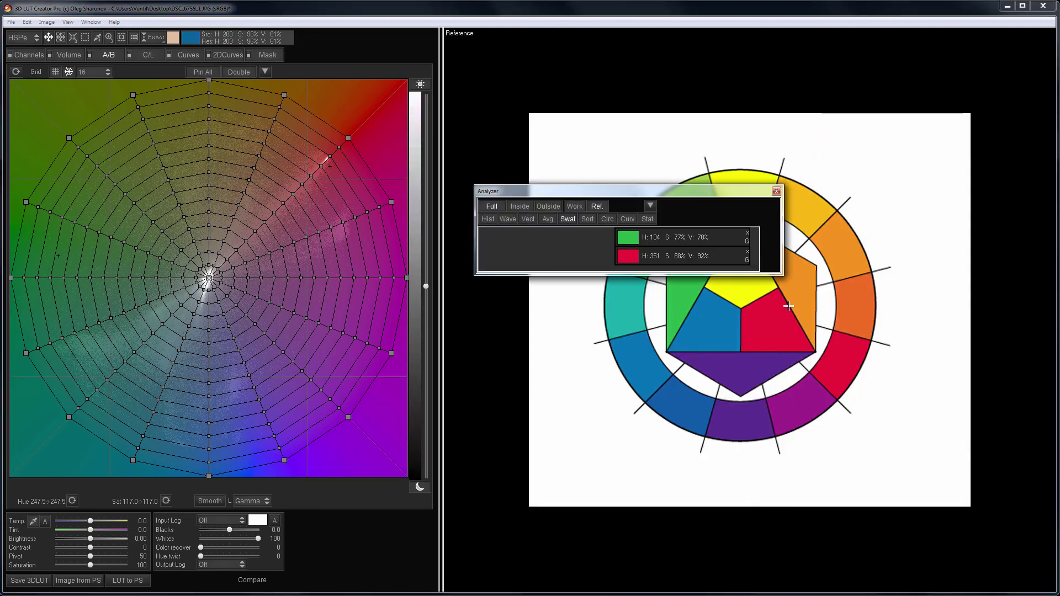
click(746, 251)
click(748, 234)
click(748, 233)
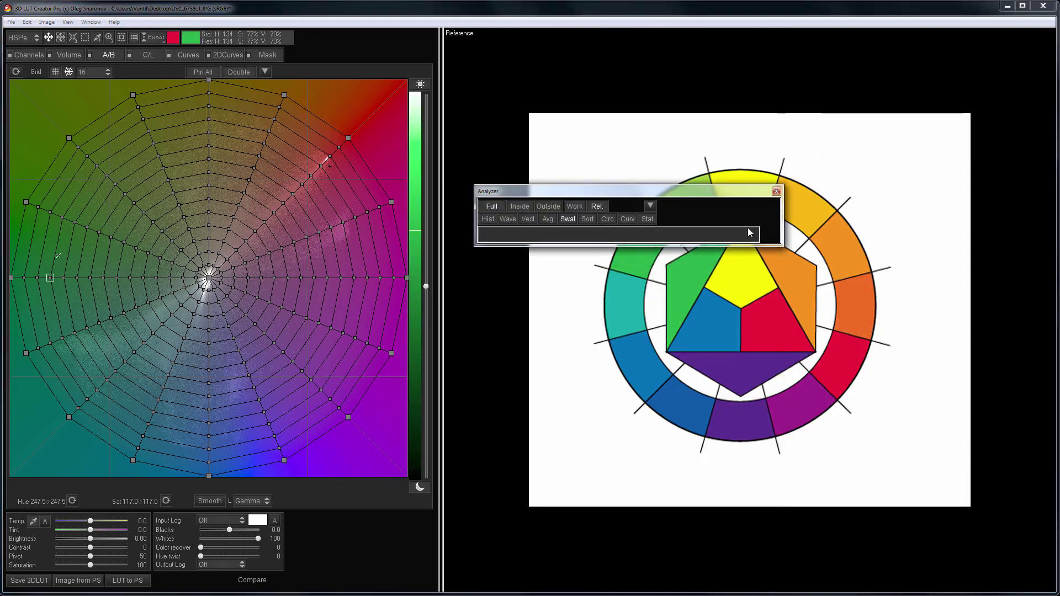
Sample blue, red and yellow swatches from the outer ring of the reference colour wheel.
drag(742, 196, 505, 266)
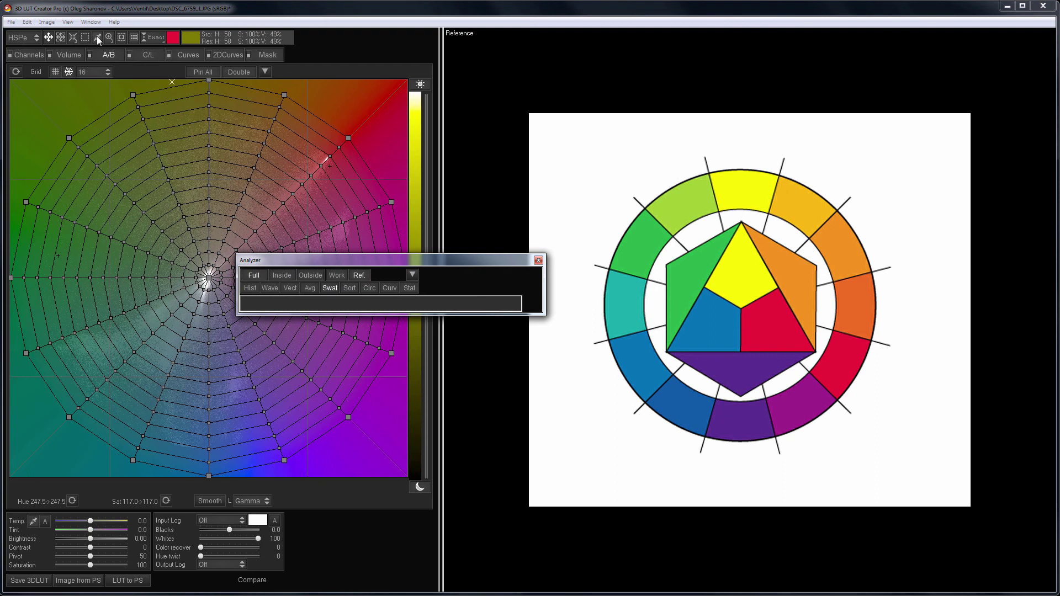
click(646, 369)
click(850, 360)
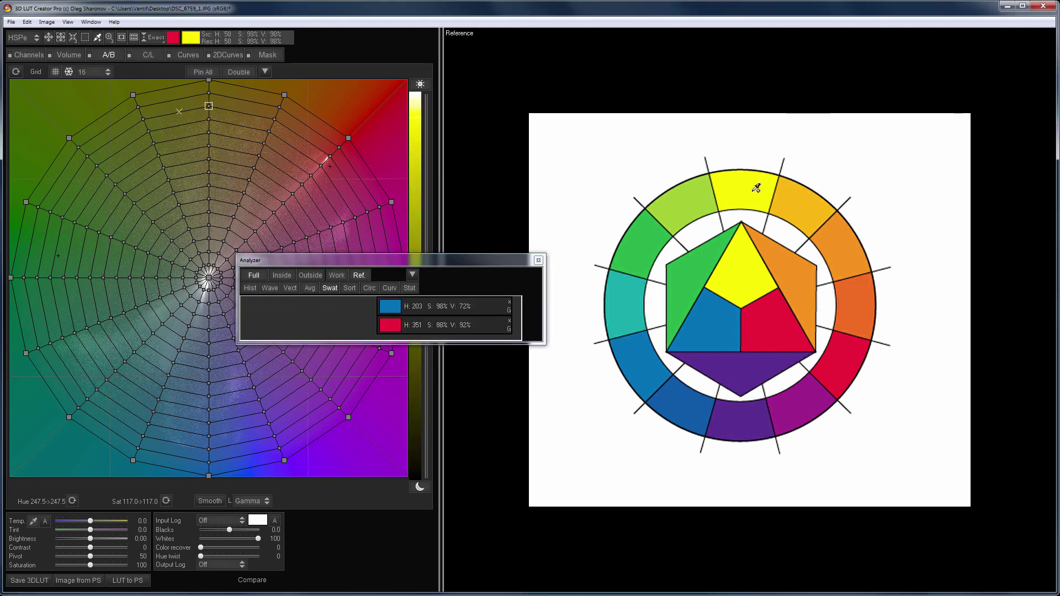
click(730, 180)
Switch the view from the reference wheel to the working street photo and close the Analyzer.
drag(453, 260, 683, 241)
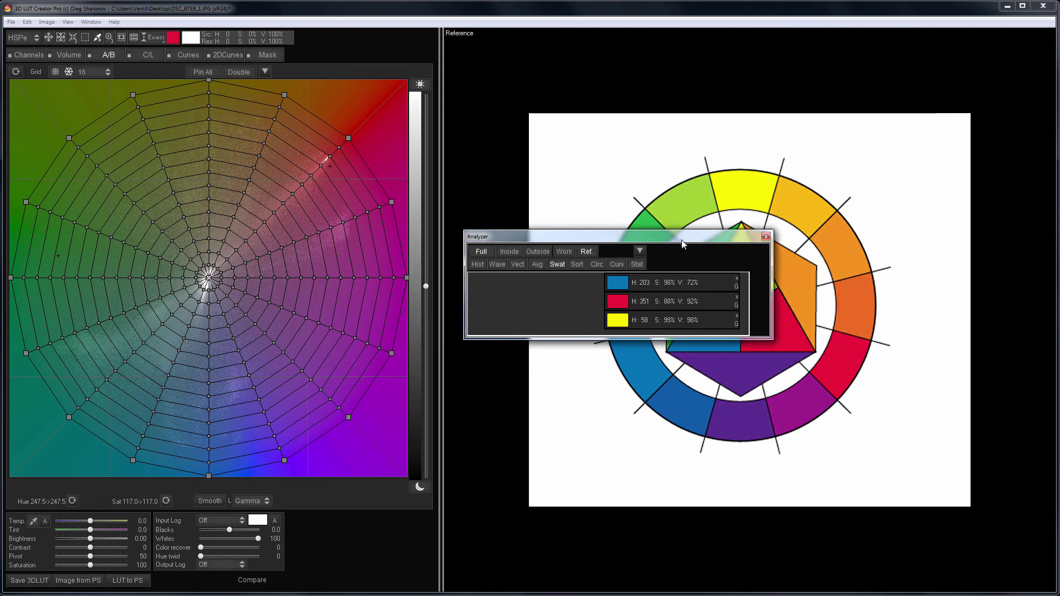
click(564, 251)
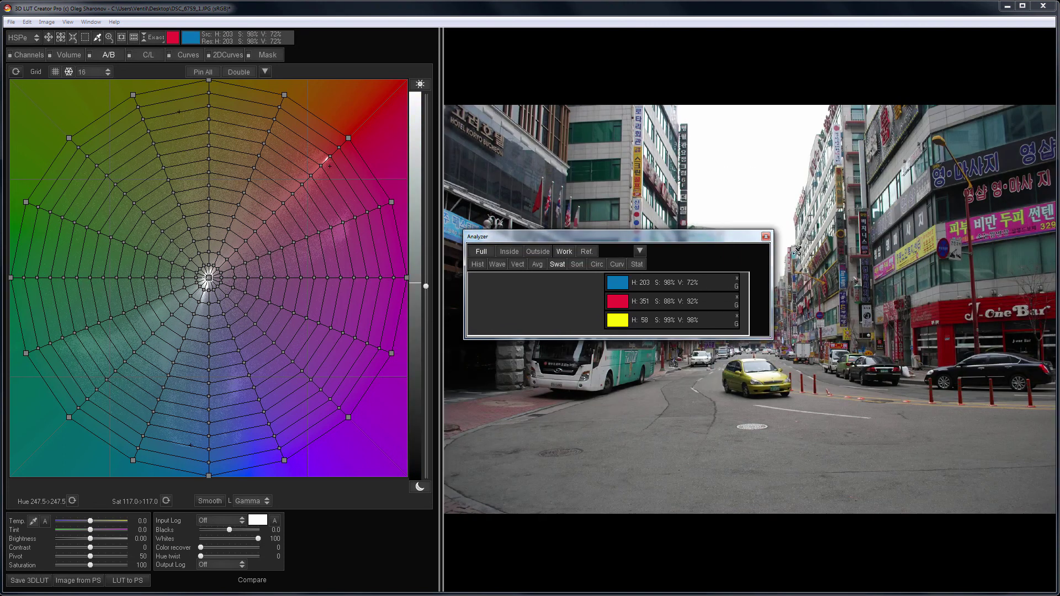
click(765, 237)
Collapse the two blue outer grid points onto the blue marker's hue, and the yellow and yellow-green outer points onto the yellow marker's hue.
drag(209, 476, 188, 472)
drag(284, 460, 199, 473)
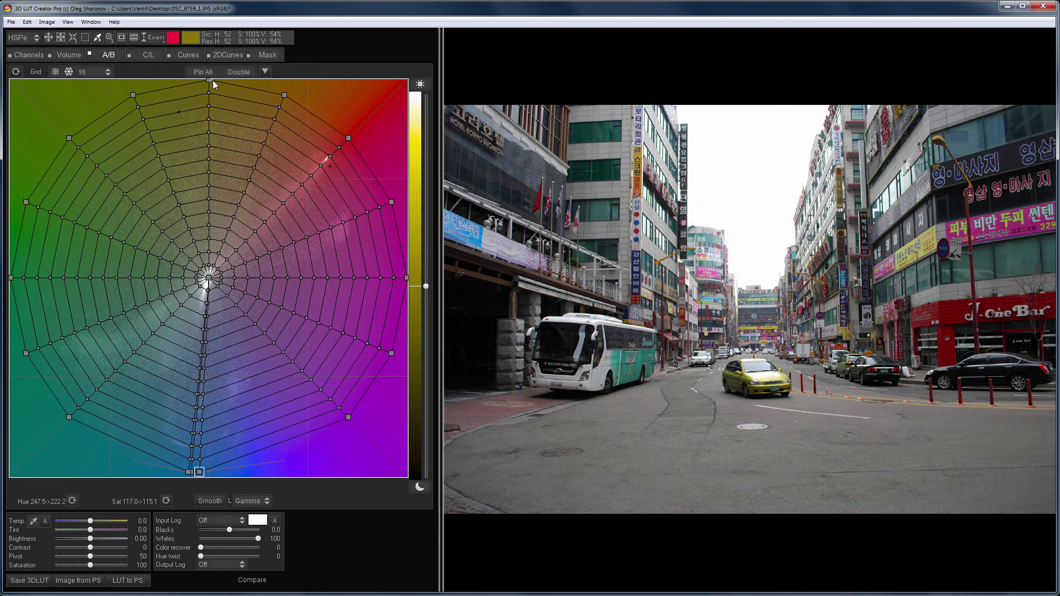
drag(209, 80, 170, 85)
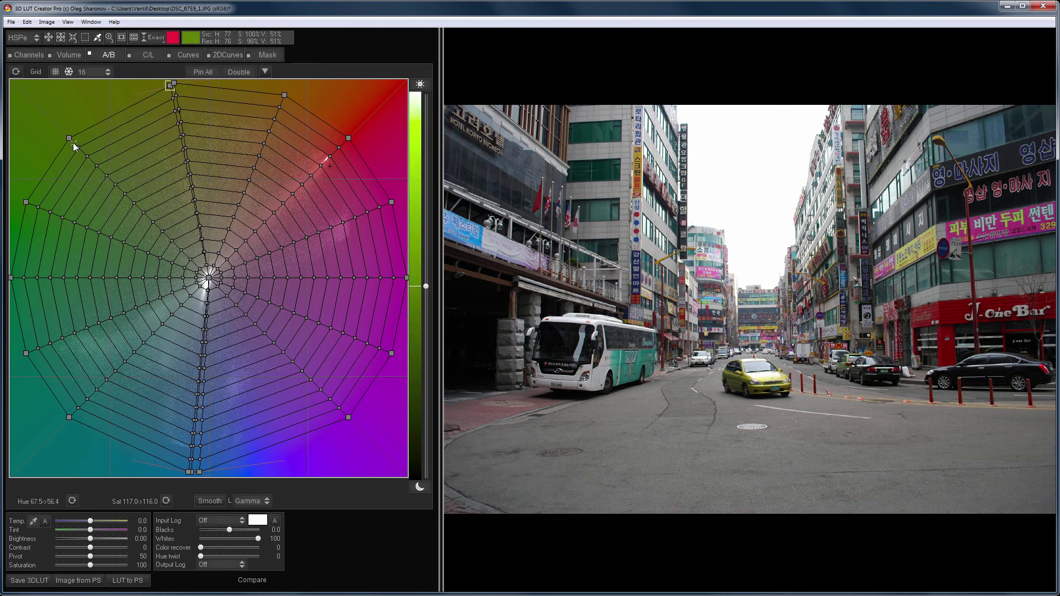
drag(73, 143, 164, 92)
Gather the orange, pink, magenta and violet outer grid points at the red outer point, along the red marker's hue.
drag(287, 97, 350, 133)
click(389, 203)
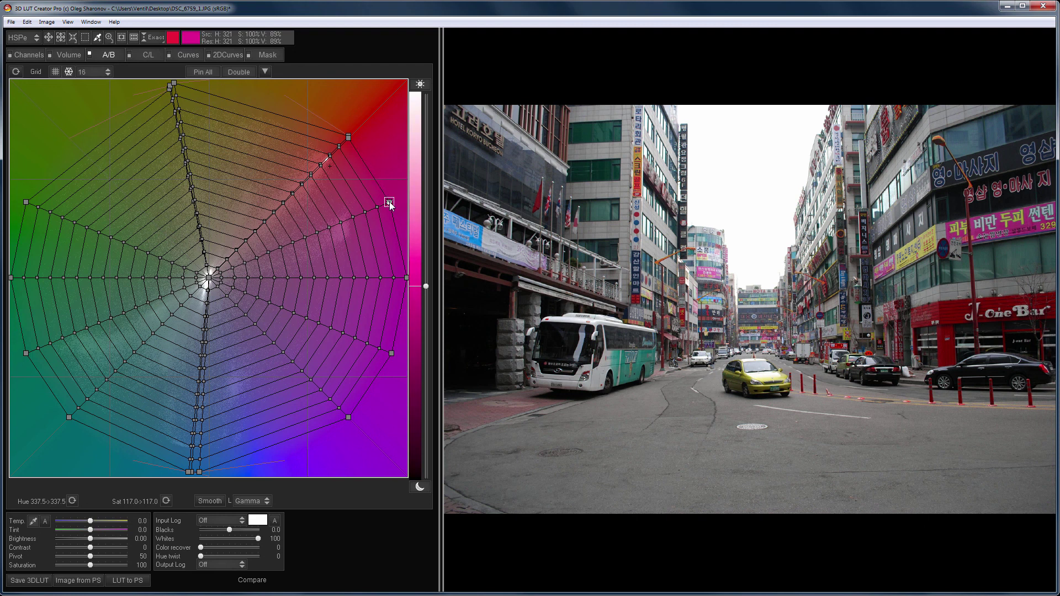
drag(389, 202, 349, 136)
drag(405, 277, 349, 135)
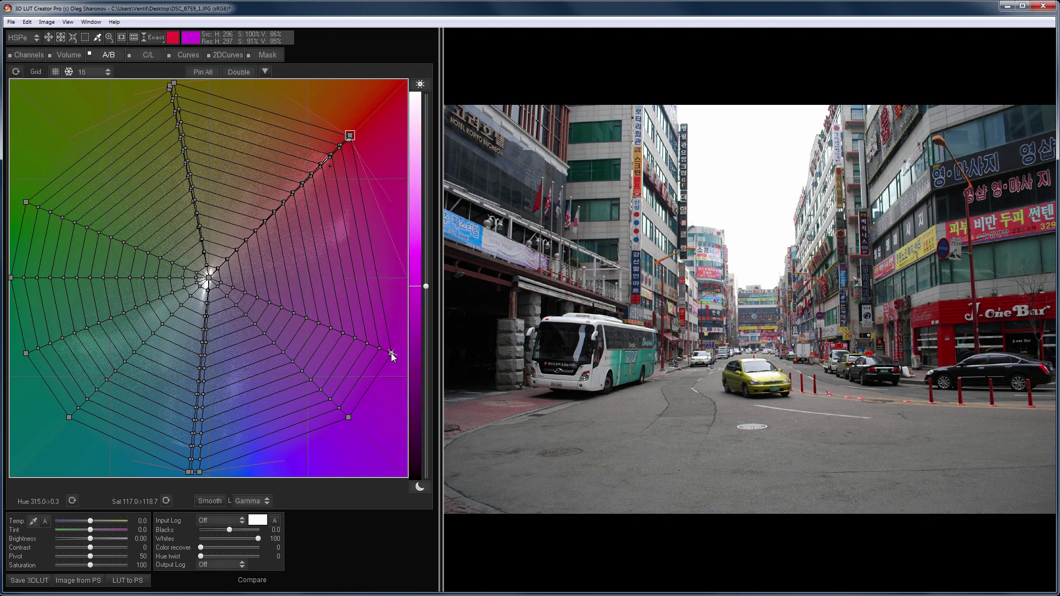
drag(391, 354, 350, 141)
drag(349, 416, 350, 137)
Collapse the cyan, teal and green outer grid points onto the blue group of points.
drag(71, 420, 190, 478)
drag(26, 353, 191, 477)
drag(12, 278, 188, 470)
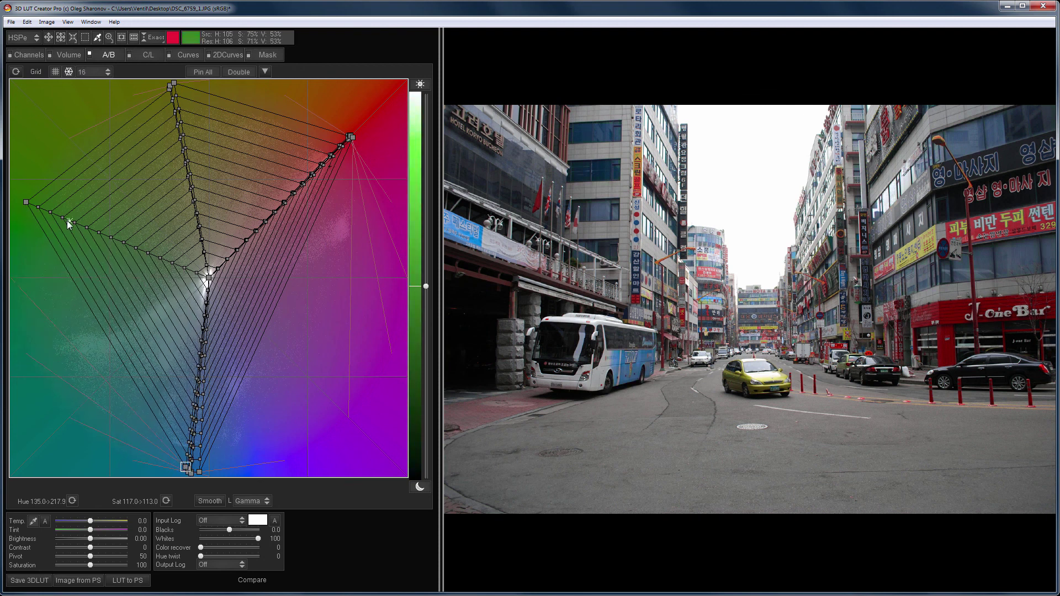
drag(26, 202, 187, 474)
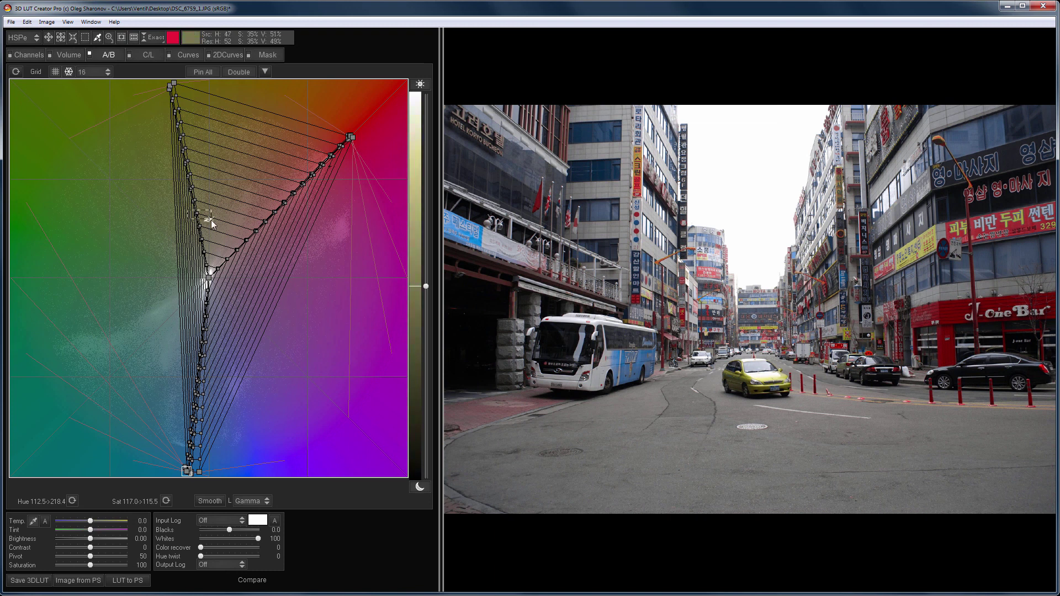
Pull an inner grid point of the yellow ray outward along its hue to a saturation of about 100.
drag(197, 214, 177, 110)
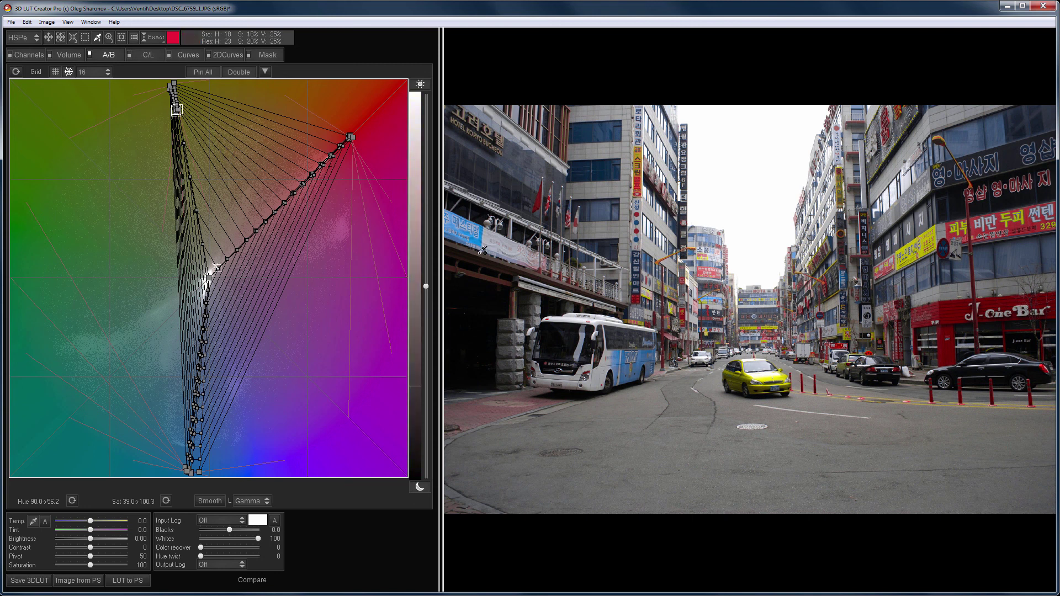